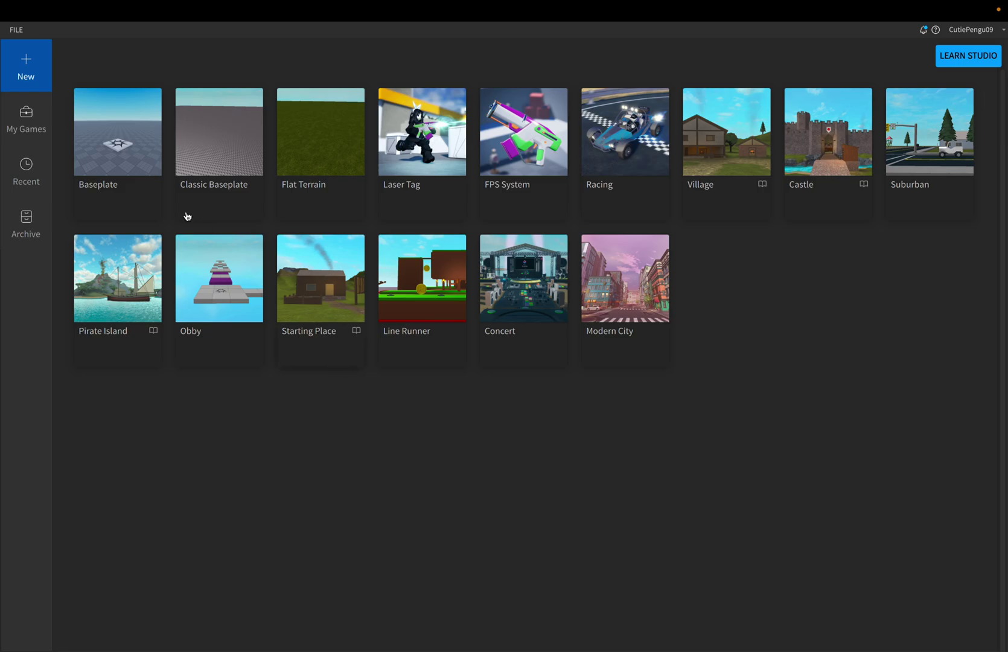
Step: Create a place from the Baseplate template and widen the left terrain/toolbox panel
click(142, 169)
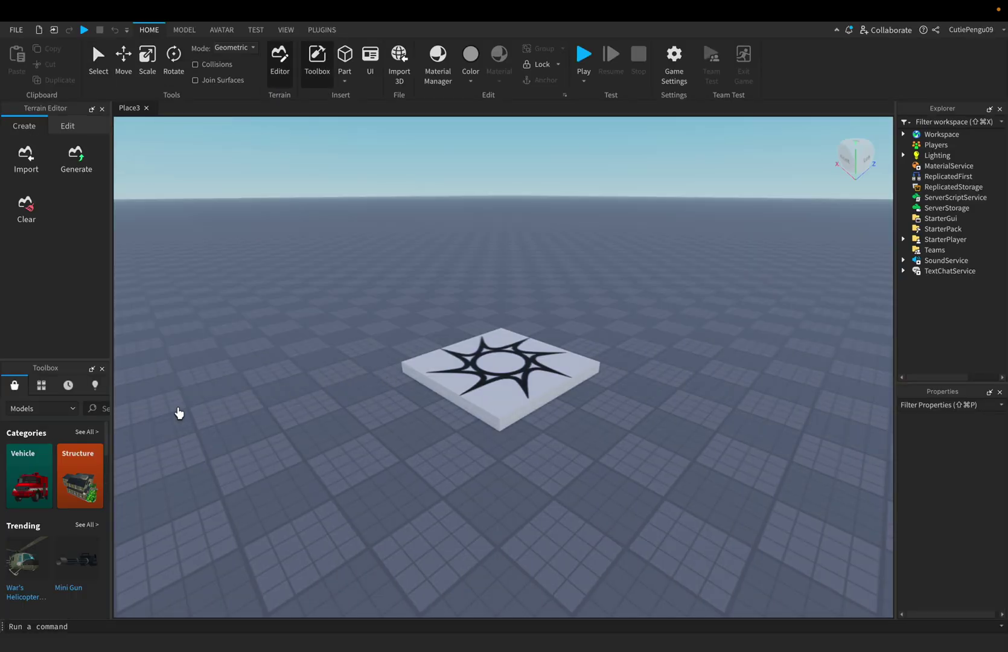
mouse_move(113, 368)
mouse_down()
mouse_move(187, 366)
mouse_move(172, 357)
mouse_up()
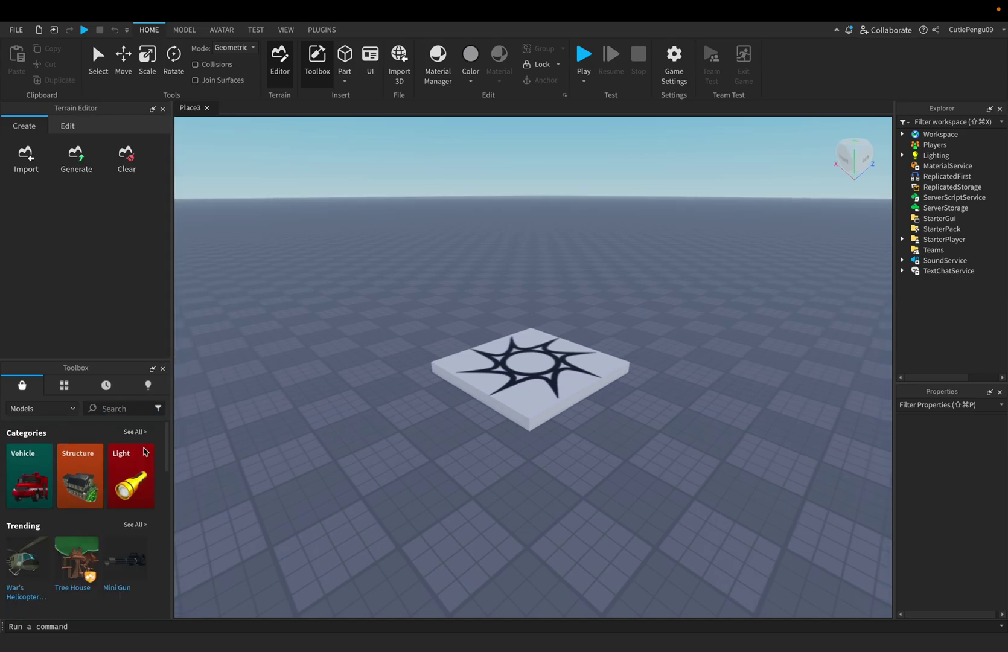
Step: Search the Toolbox for 'killbrick' and insert the Killbrick model
click(135, 409)
text(kill)
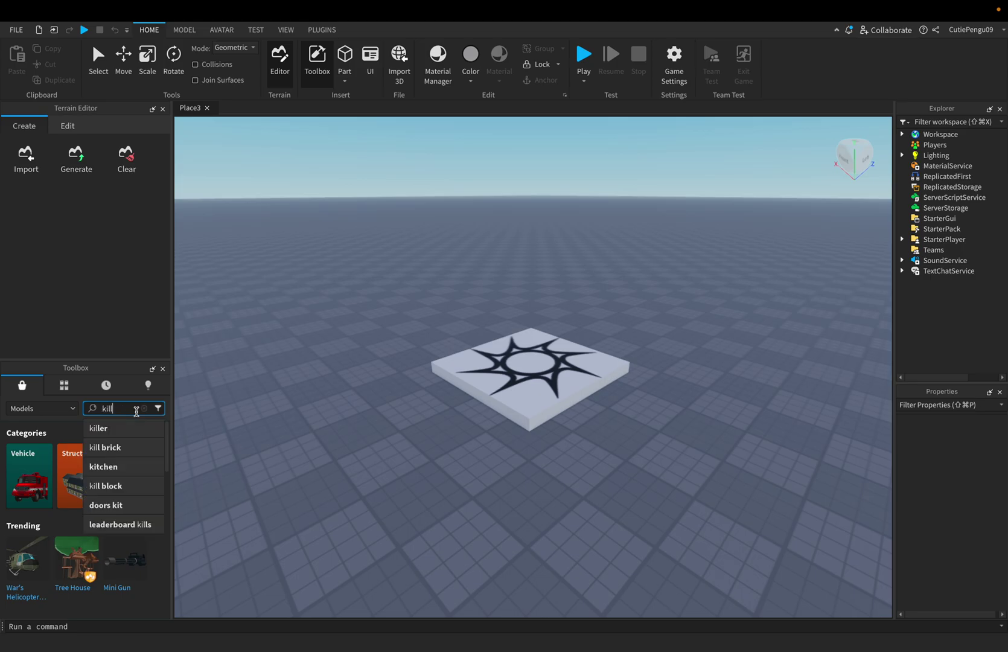
text(brix)
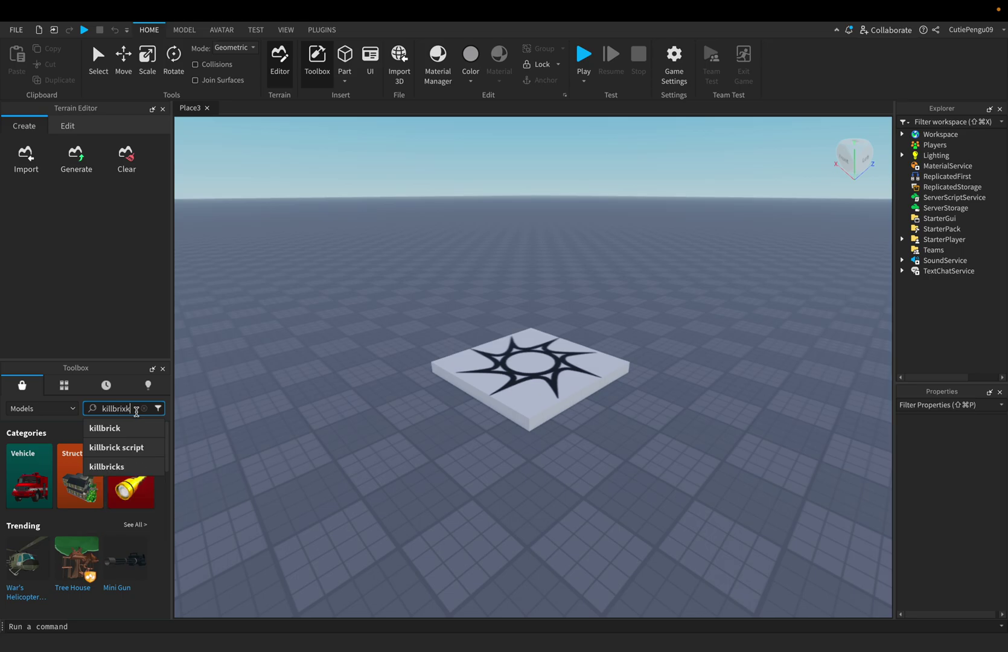
key(BackSpace)
text(ck)
key(Return)
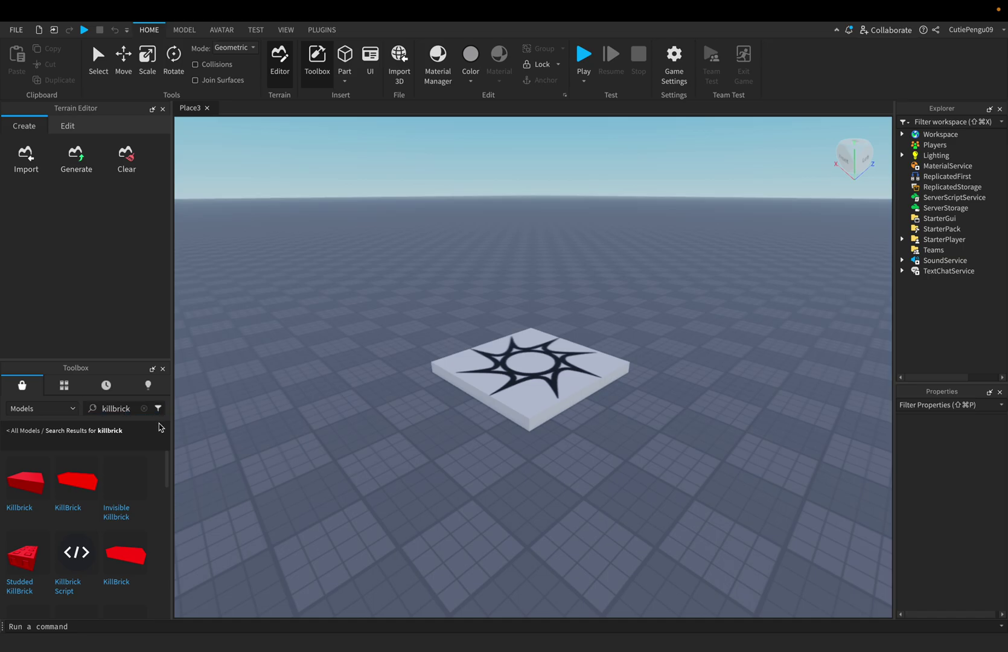
click(25, 482)
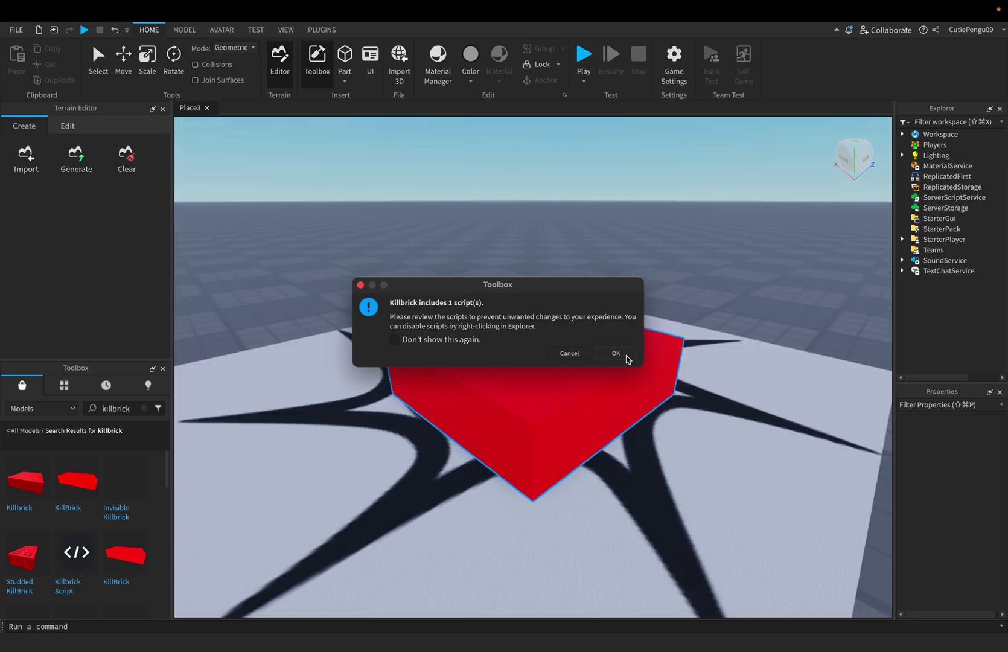
Step: Accept the Killbrick script warning and move the red block off the baseplate
click(616, 353)
mouse_move(24, 482)
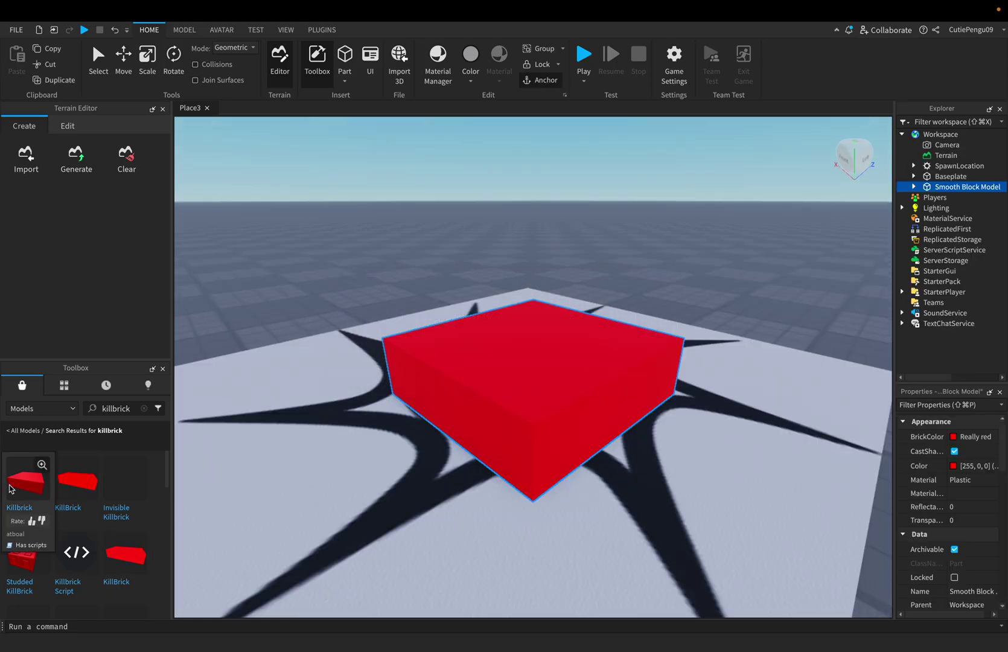
scroll(417, 338, down, 3)
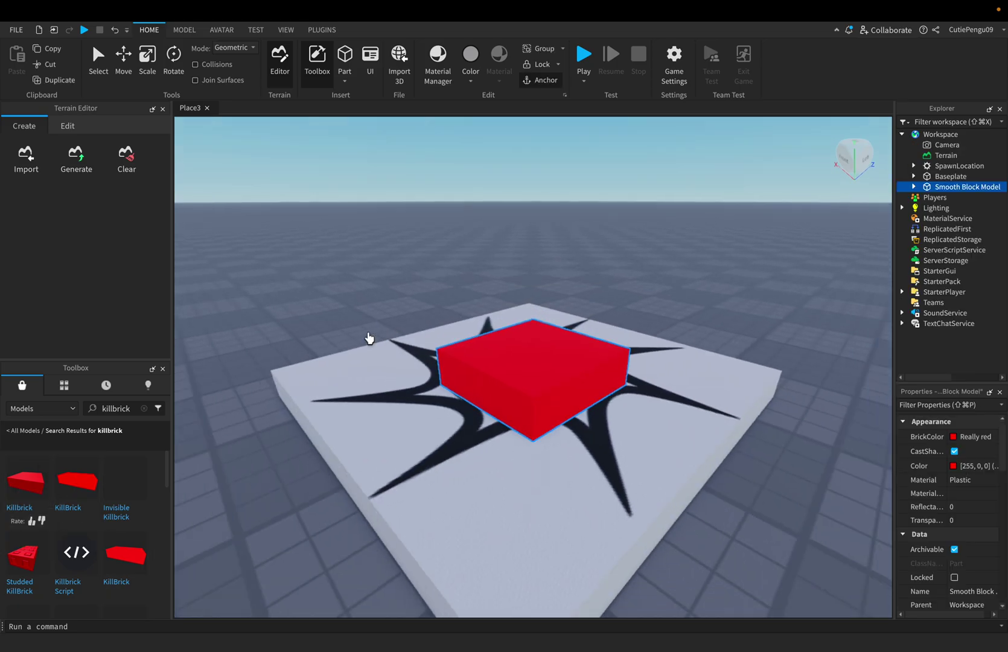
scroll(362, 335, down, 2)
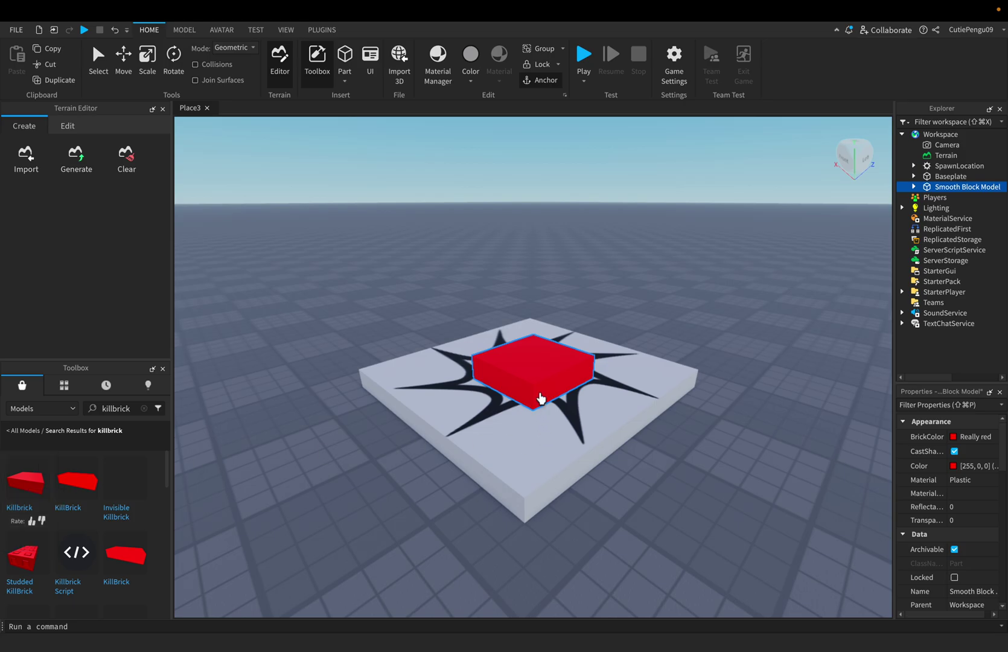
click(123, 59)
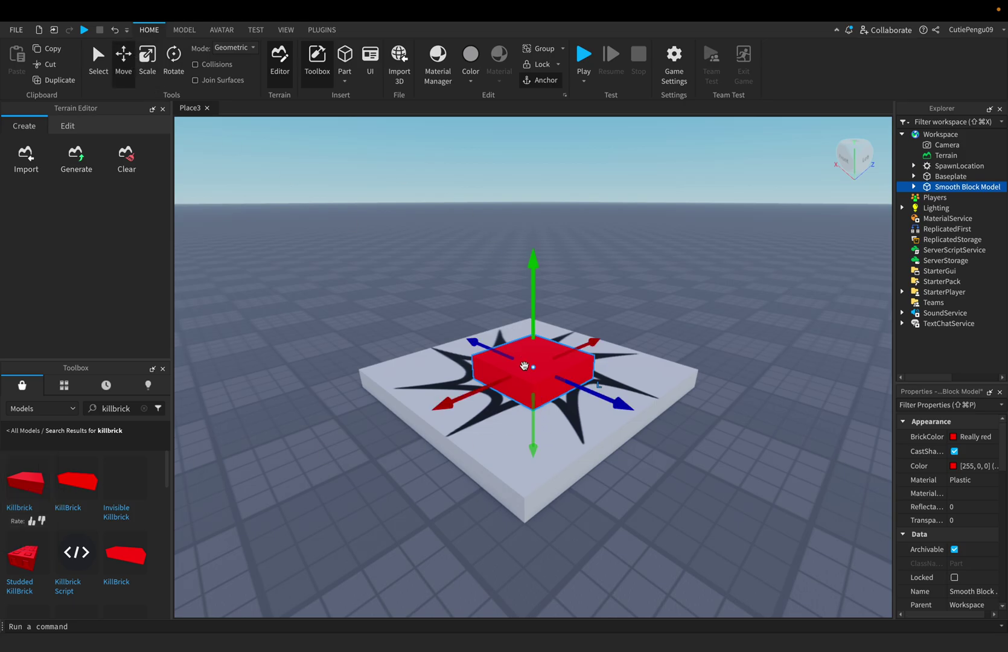
mouse_move(527, 369)
mouse_down()
mouse_move(378, 347)
mouse_move(498, 359)
mouse_move(489, 332)
mouse_up()
scroll(377, 347, down, 3)
click(416, 415)
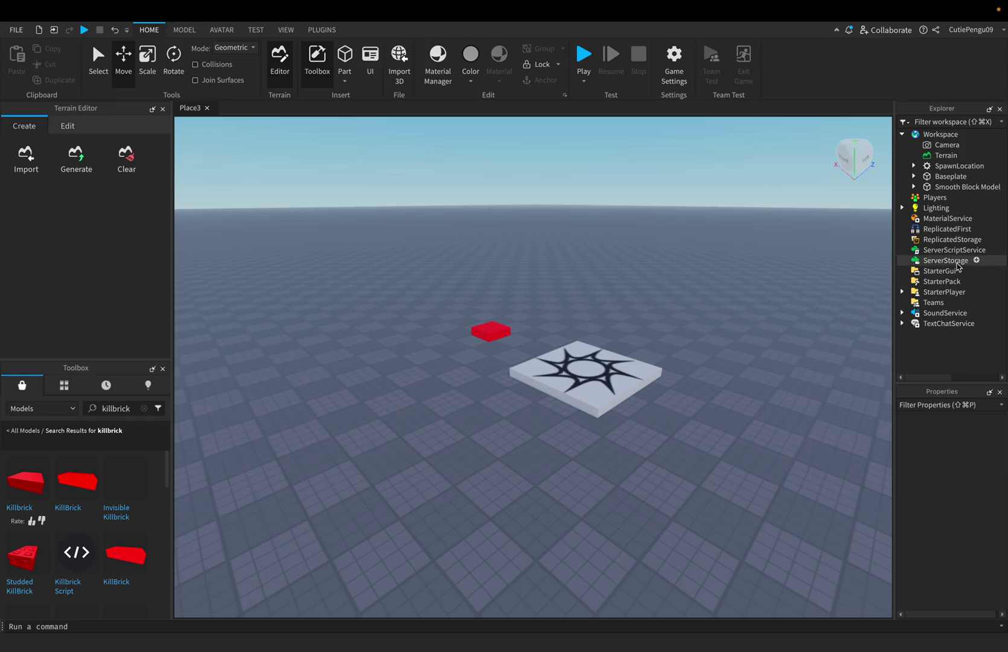
mouse_move(954, 249)
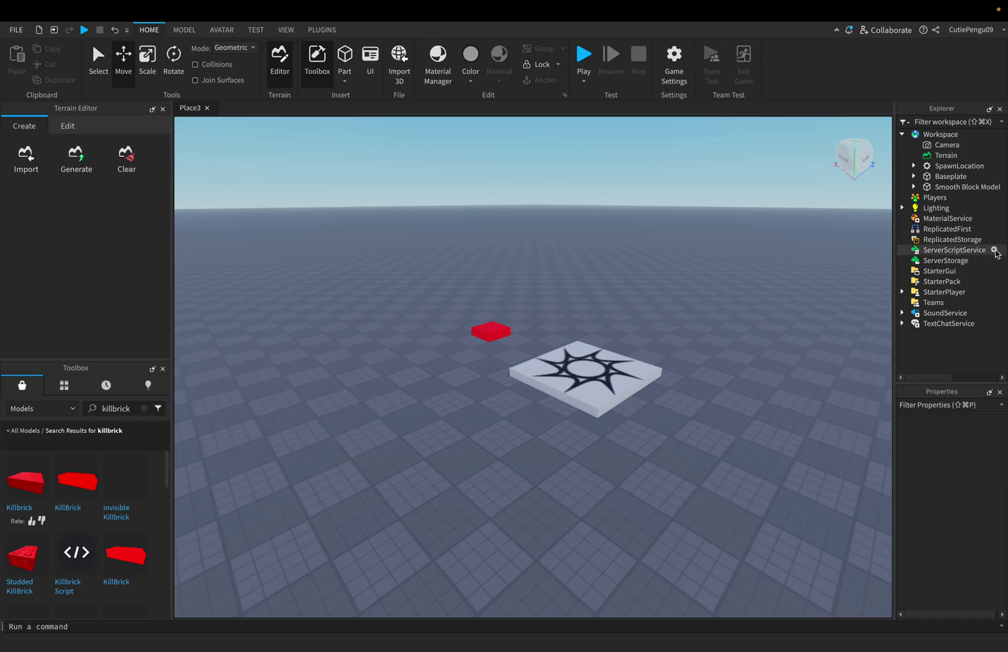
Step: Insert a Script under ServerScriptService and delete its default print line
click(994, 250)
click(892, 294)
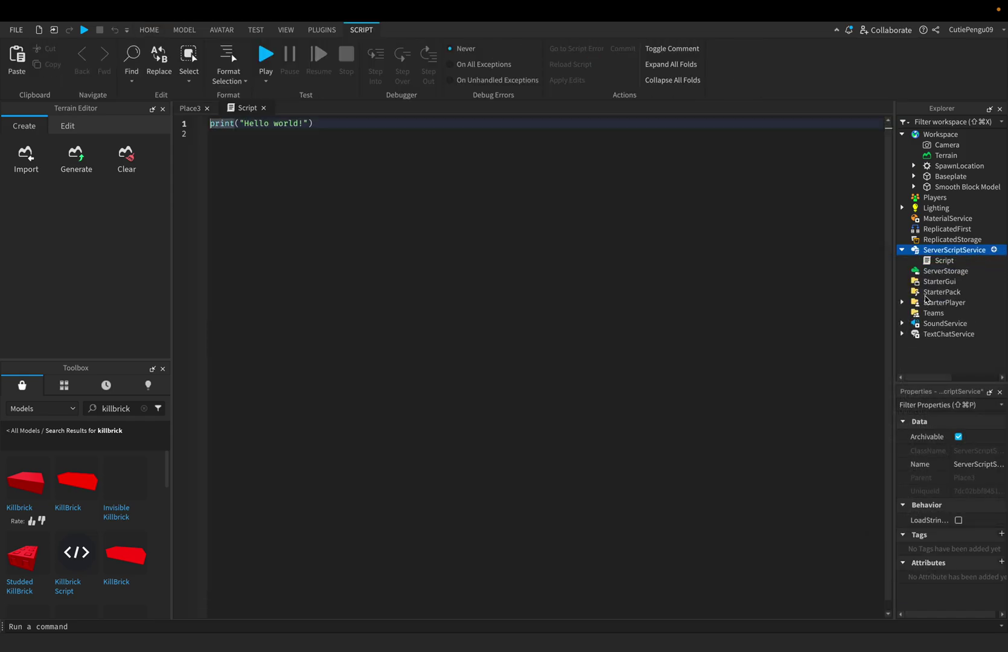
drag(338, 122, 210, 123)
key(BackSpace)
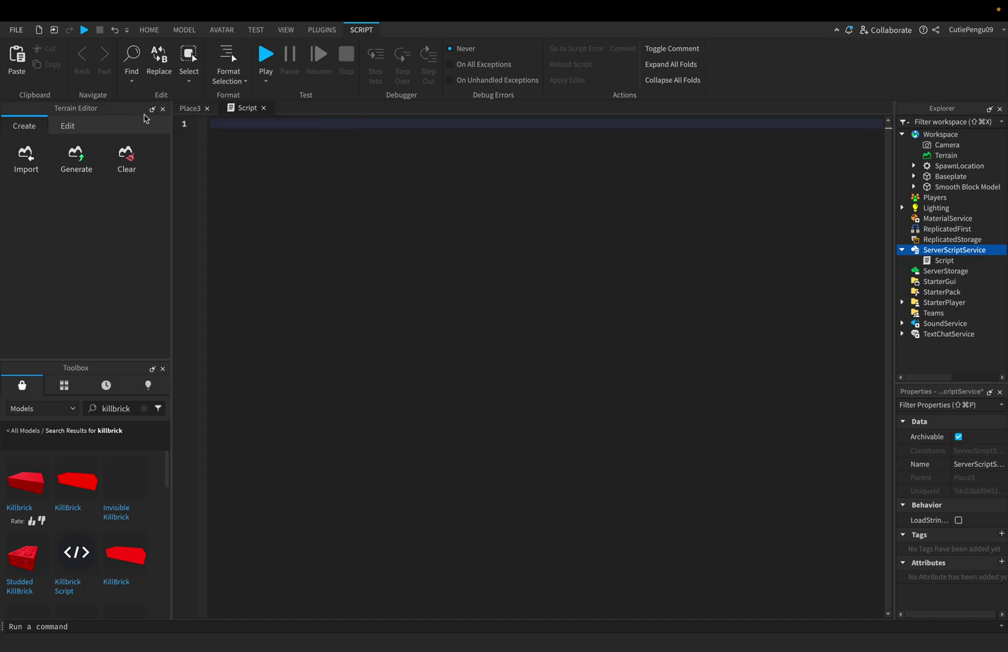
text(ga)
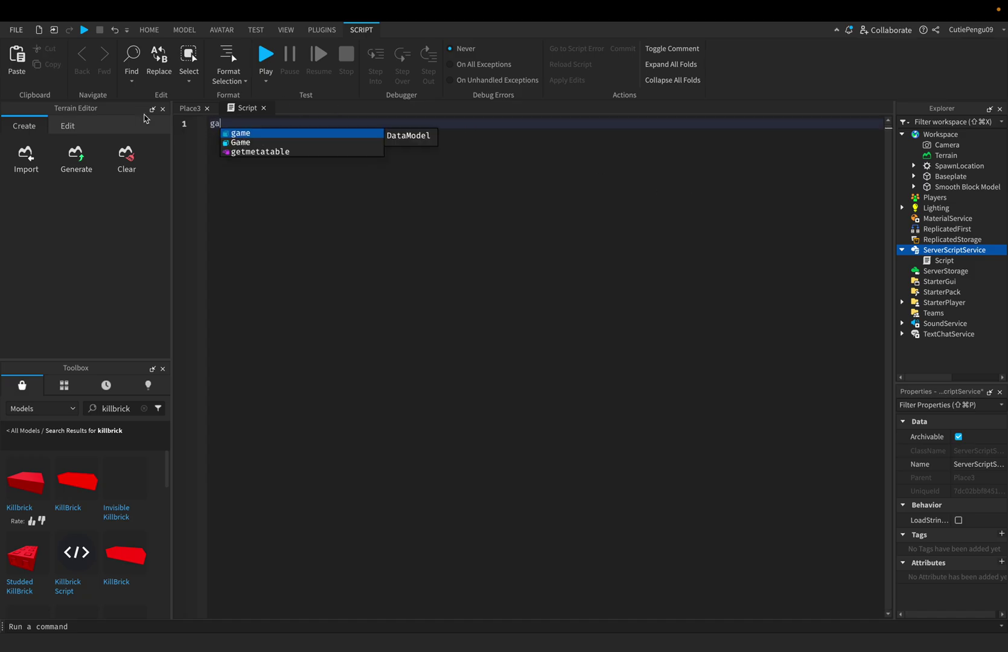
text(me:Get)
Step: Write game:GetService("Players").PlayerAdded:Connect(function(player) as the script's first line
key(Tab)
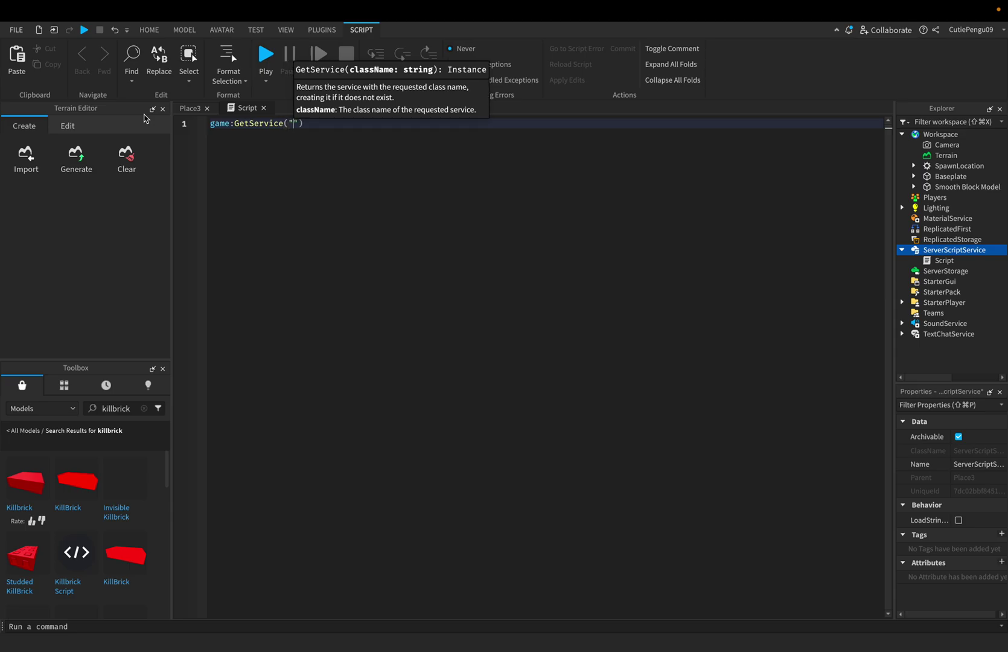
text("Players)
key(Escape)
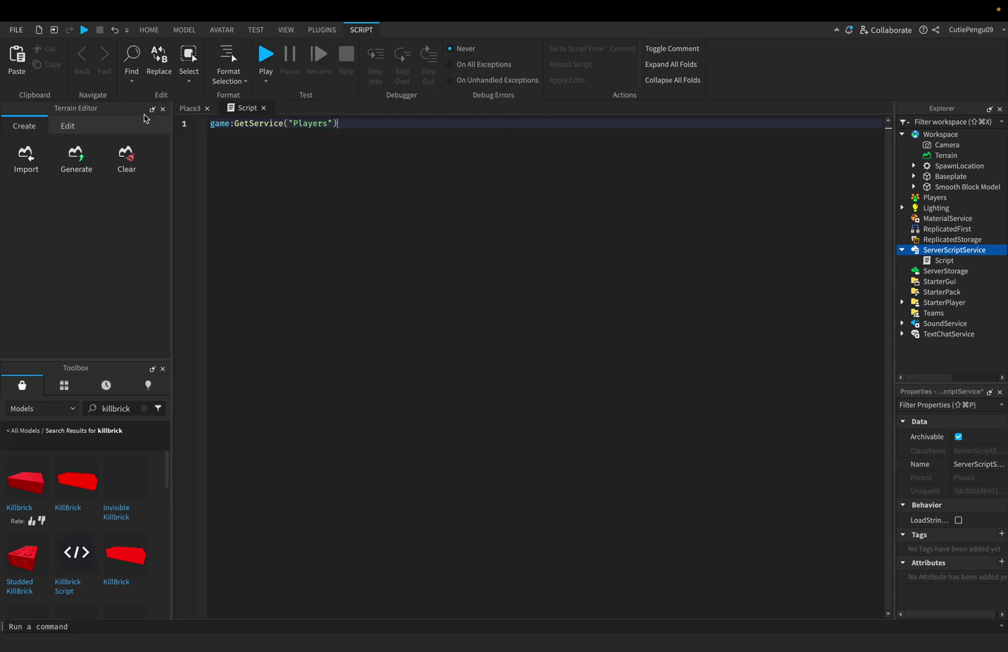
text(.Player)
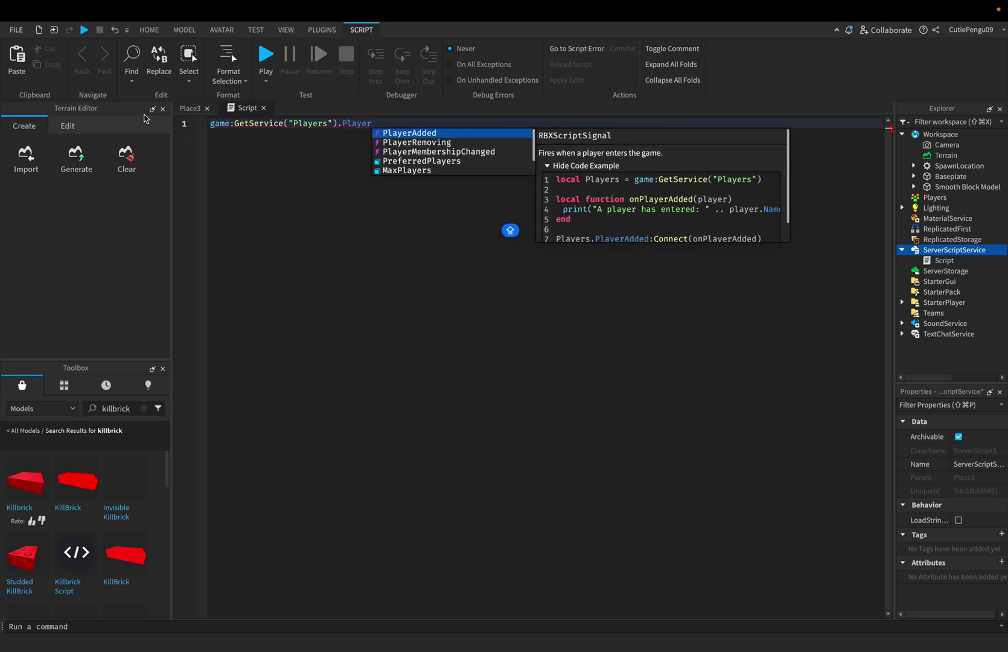
text(Added)
key(Escape)
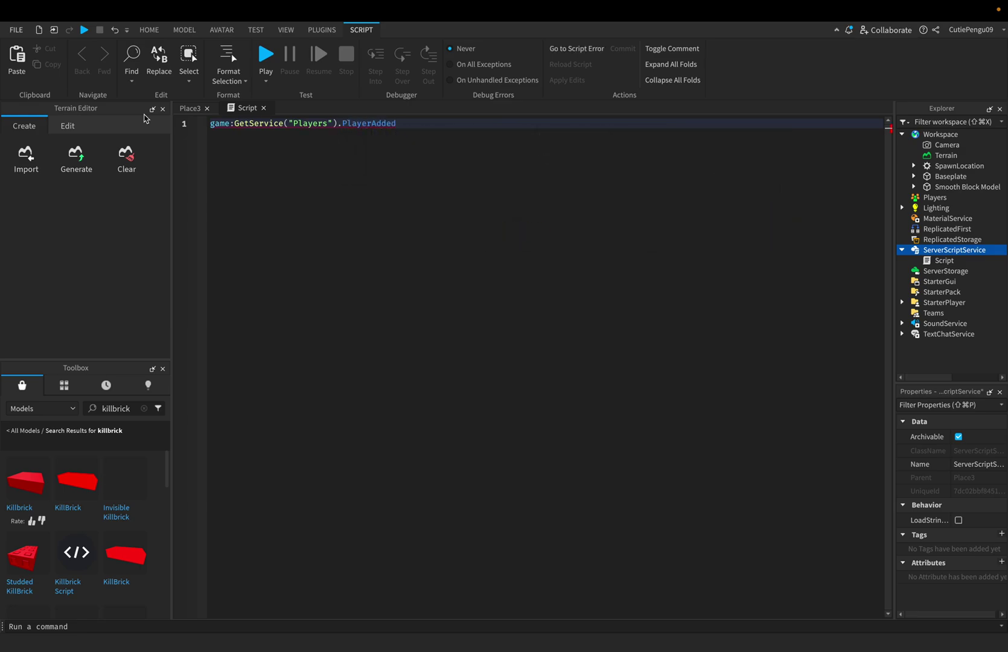
text(:Connect()
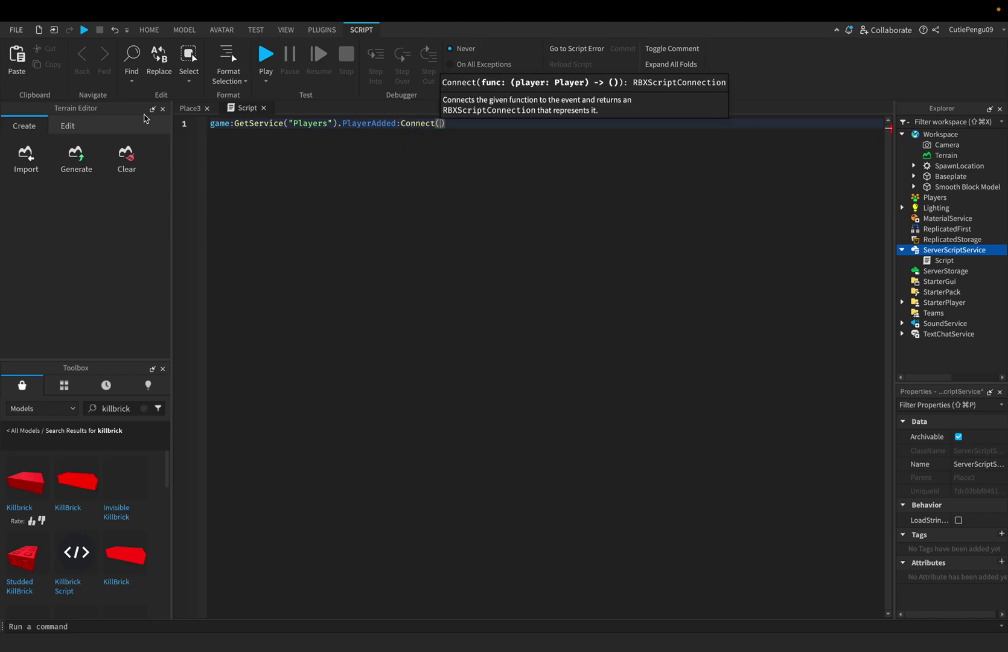
text(function)
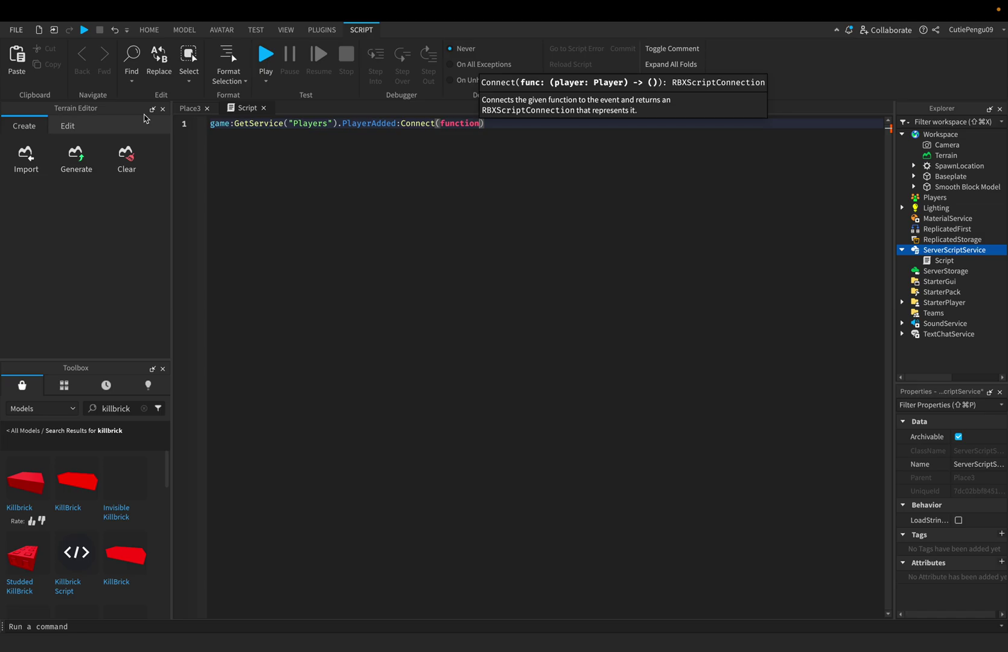
text((player)))
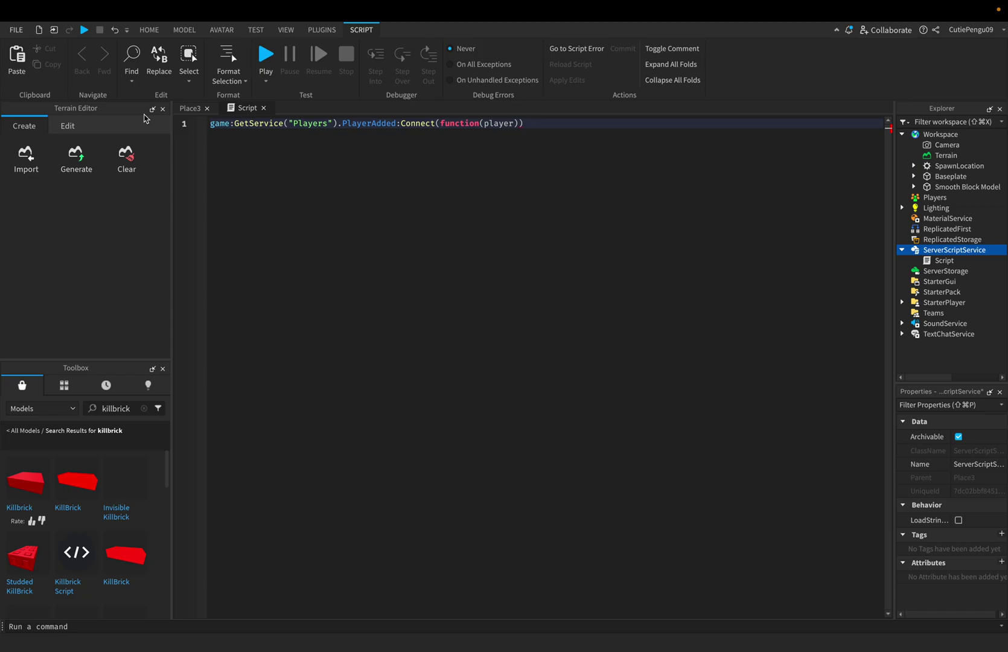
key(Return)
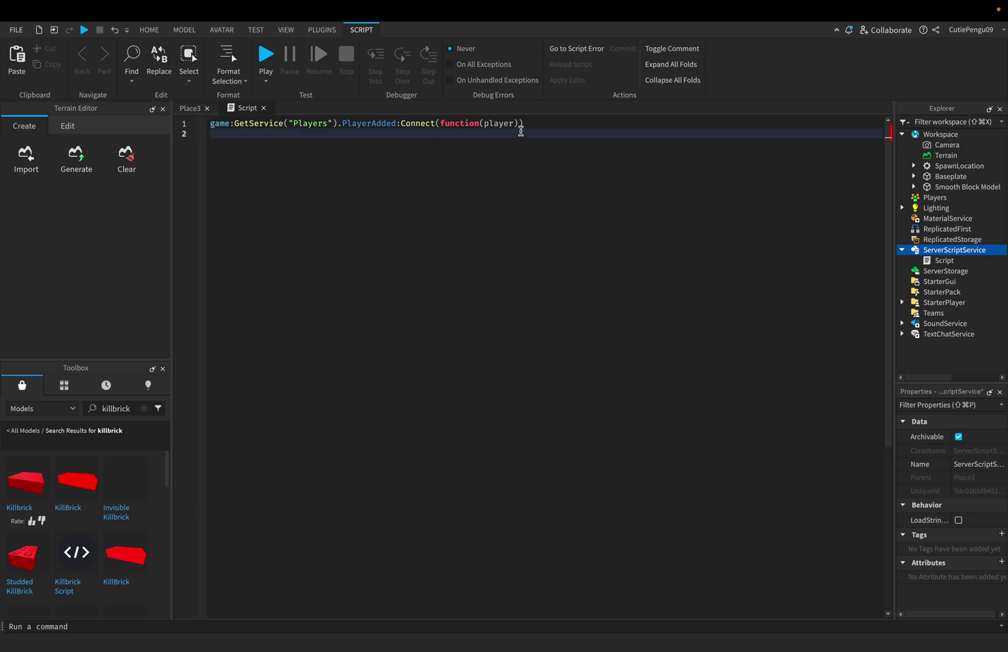
Step: On line 2, add player.CharacterAdded:Connect(function(character) with an open handler body
key(BackSpace)
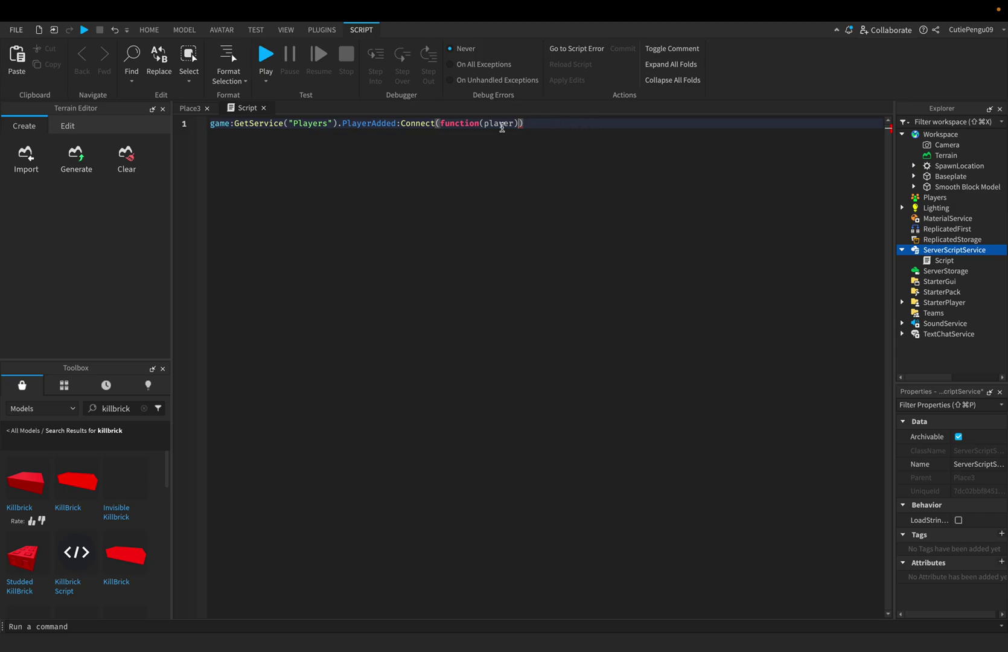
key(Return)
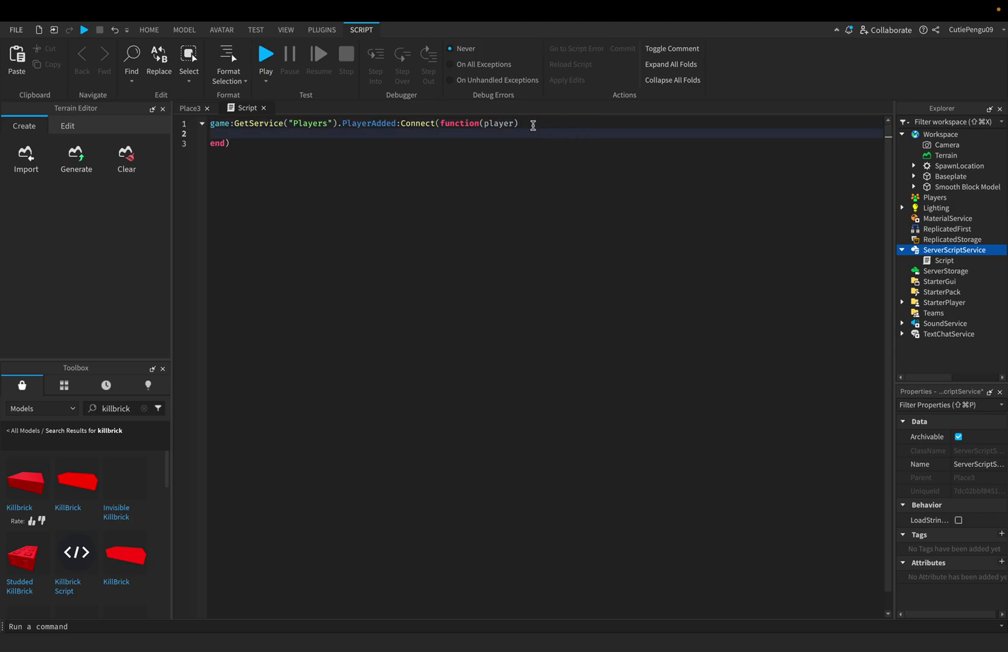
text(player)
text(.Charac)
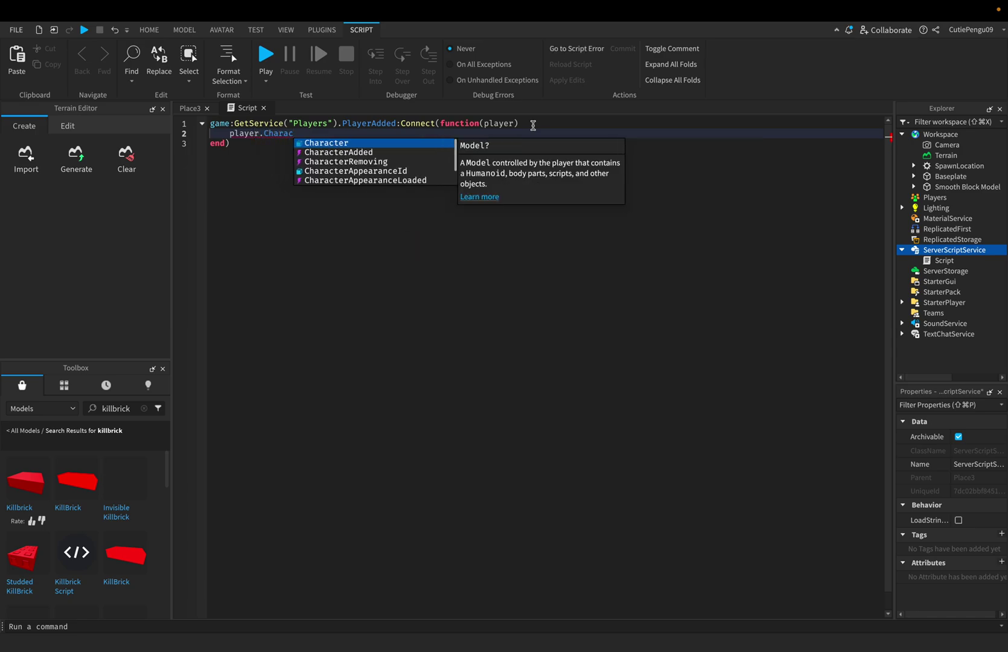
text(ter)
key(Down)
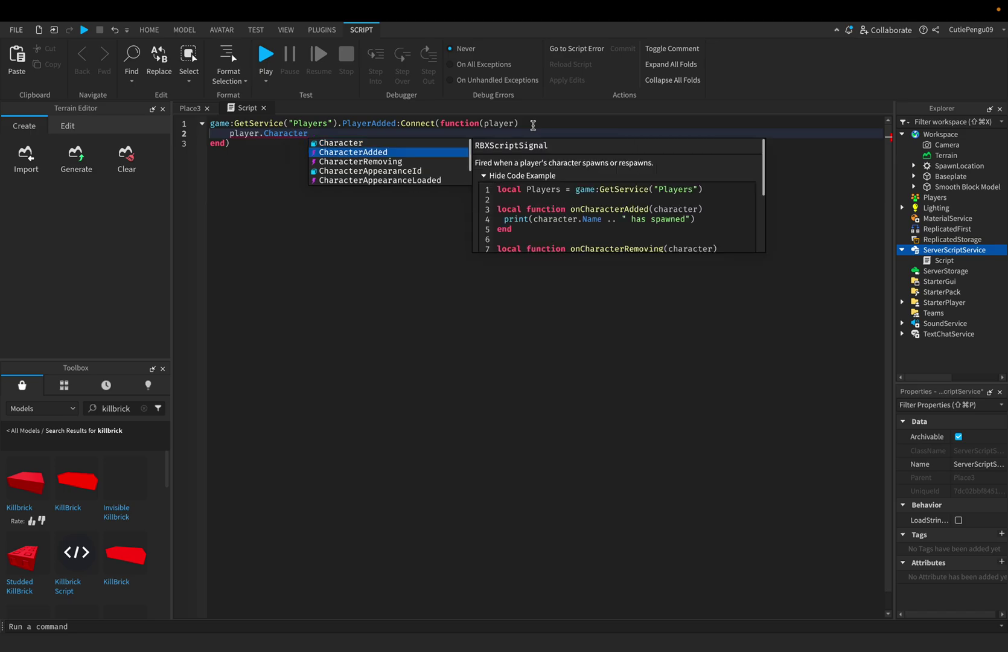
key(Tab)
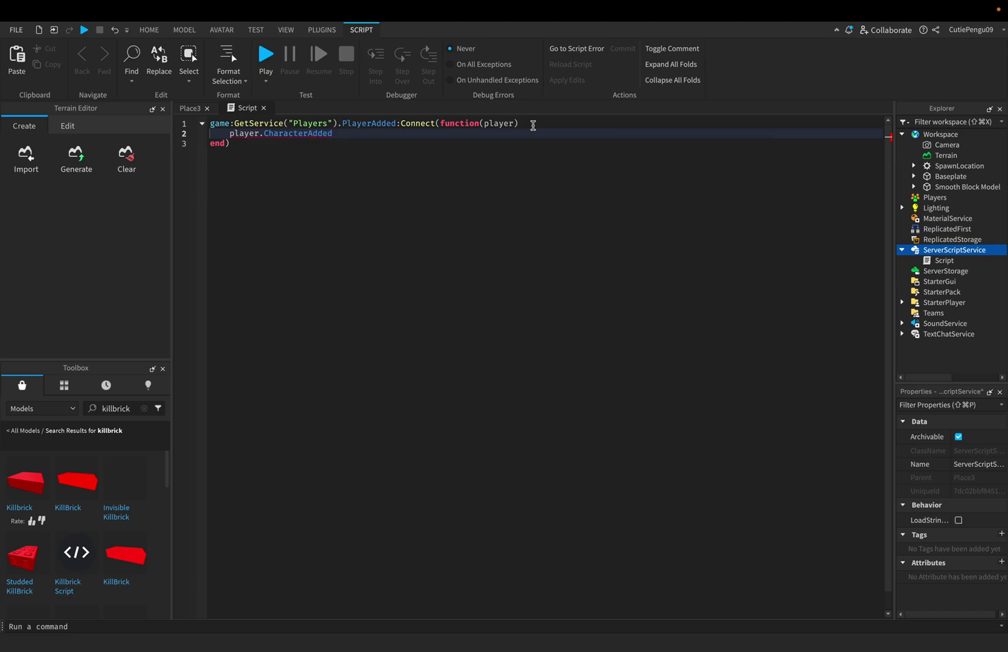
text(:Con)
key(Tab)
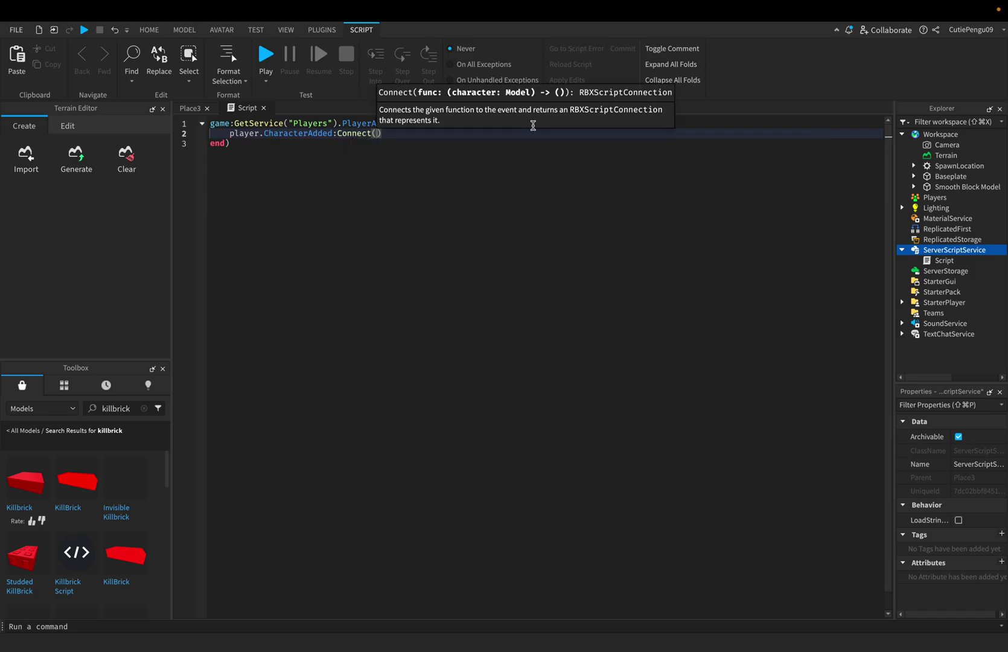
text(function)
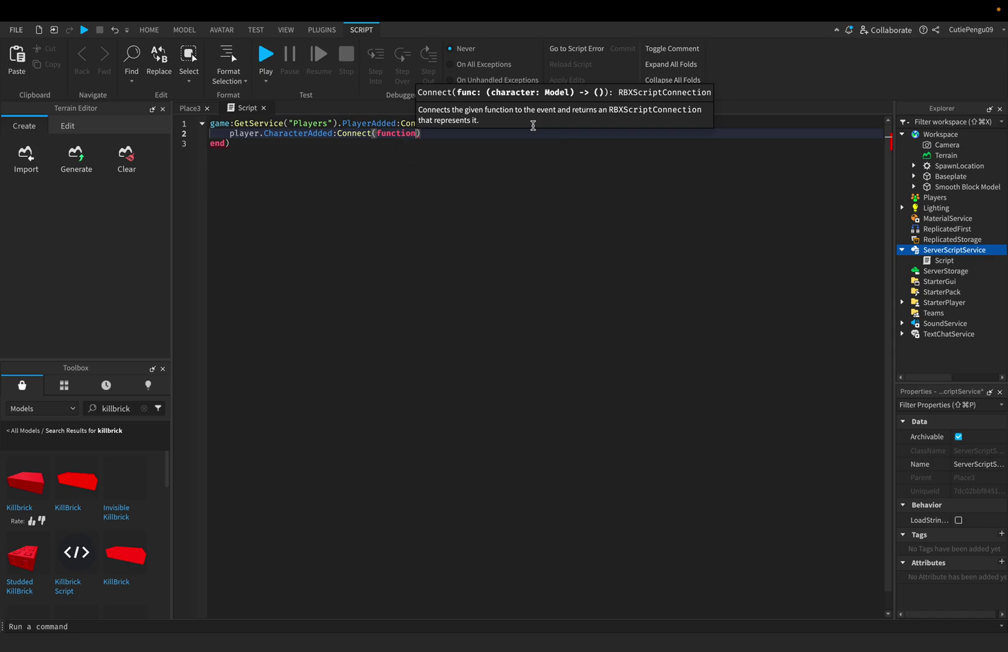
text((character.))
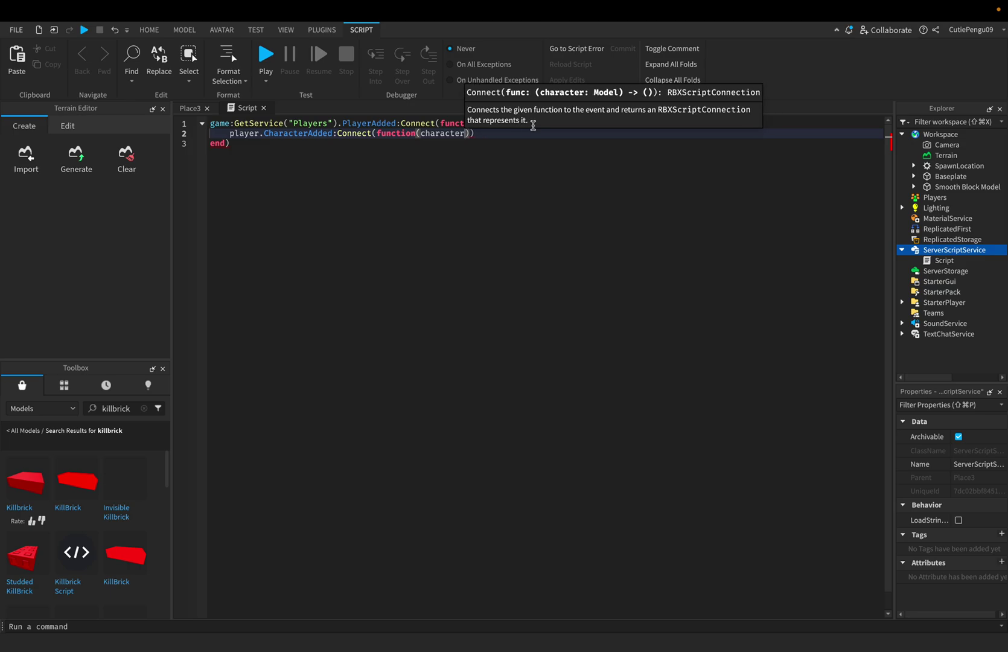
key(BackSpace)
key(Return)
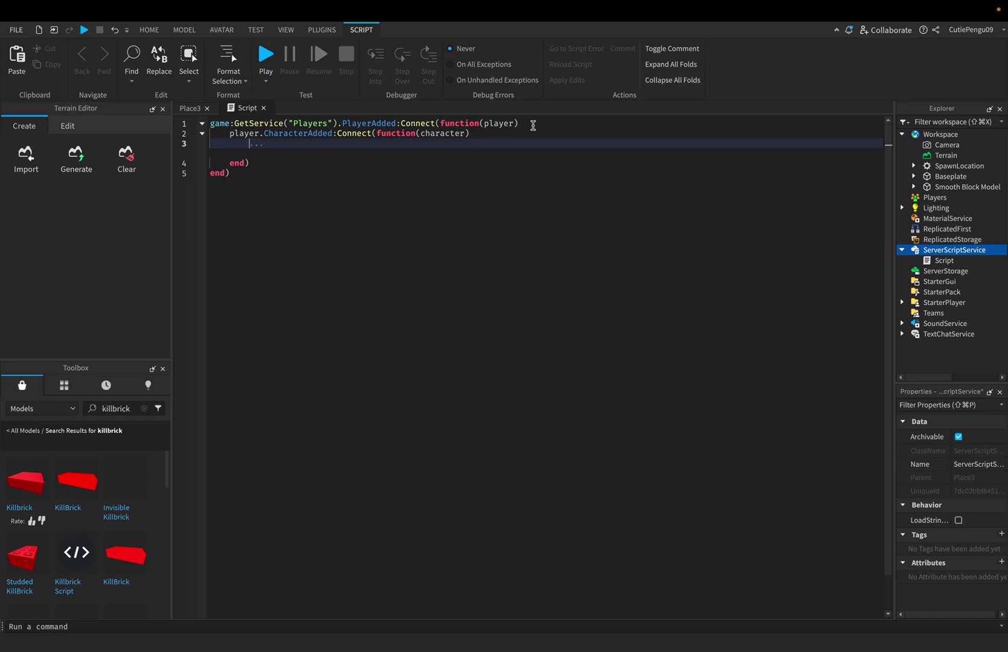
text(h)
text(c)
Step: Type character:WaitForChild("Humanoid").Died:Connect on line 3
key(Tab)
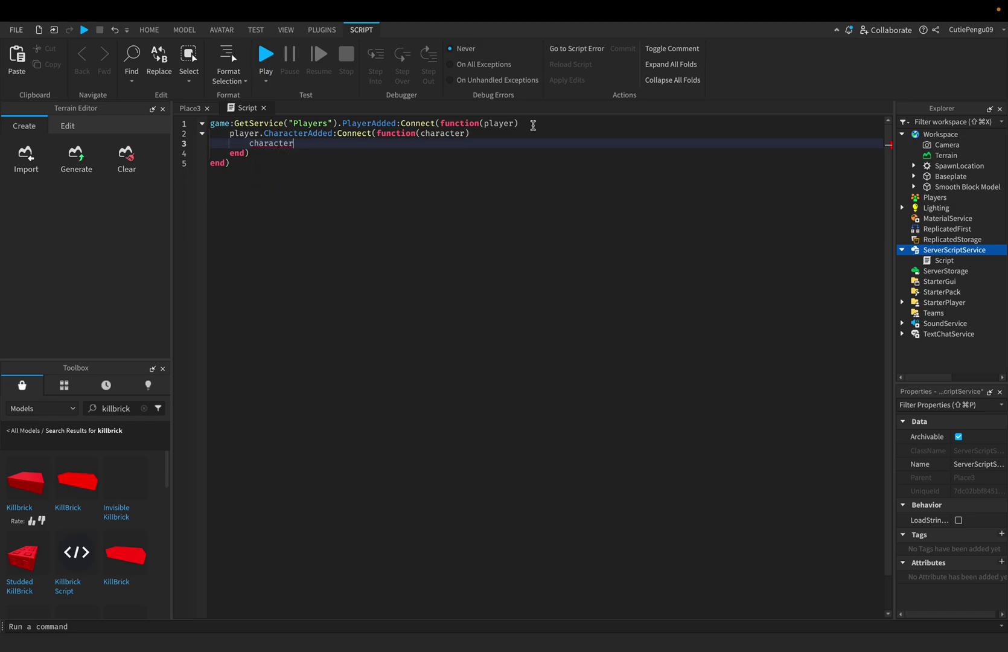
text(:Wait)
key(Tab)
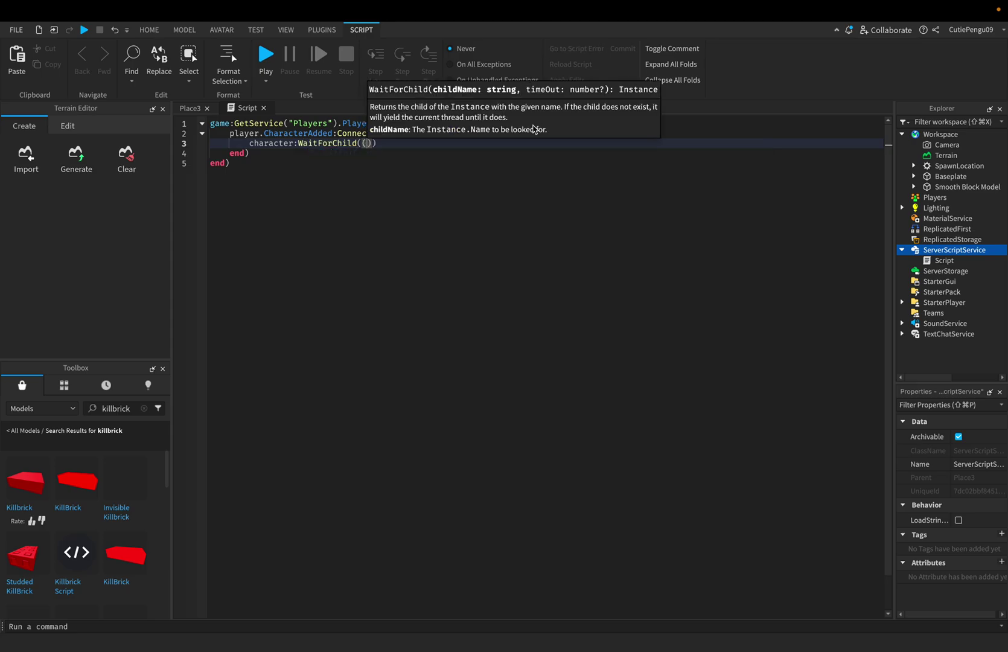
text(("Humanoid)
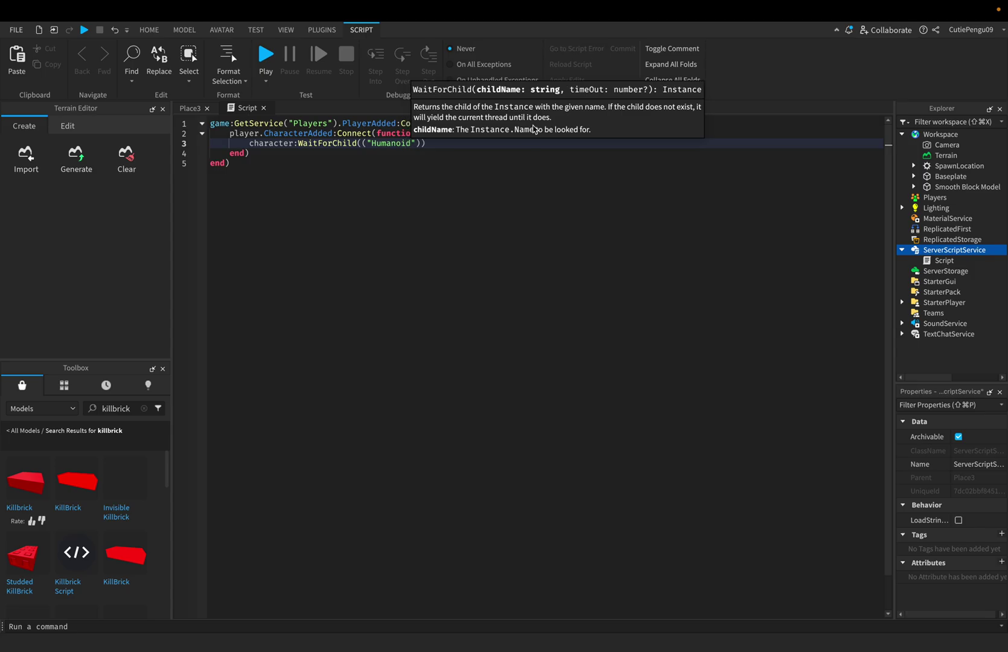
key(Right)
key(Right)
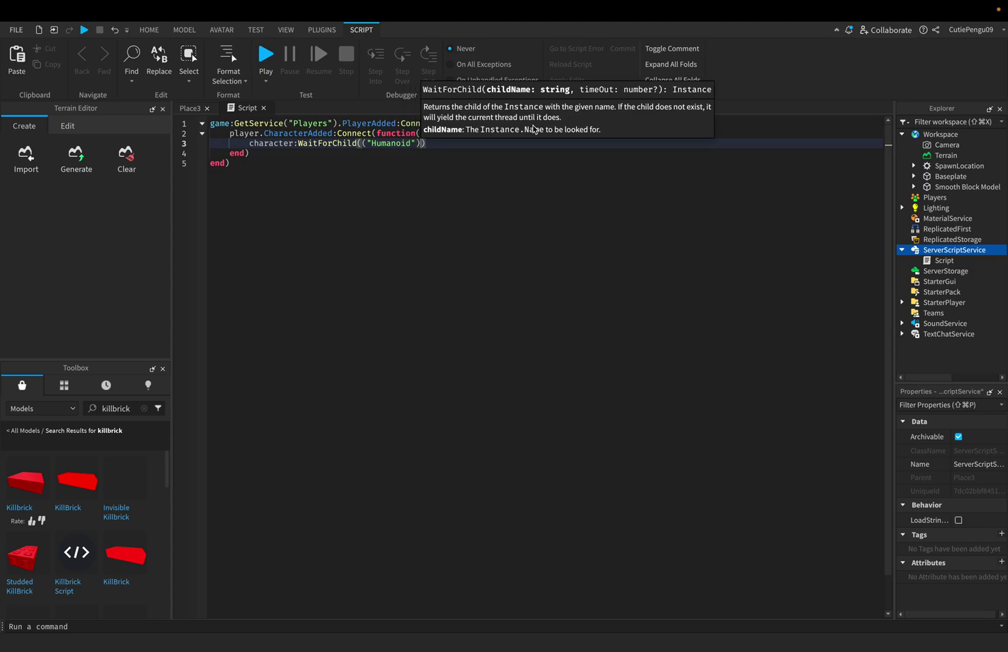
text(.Died)
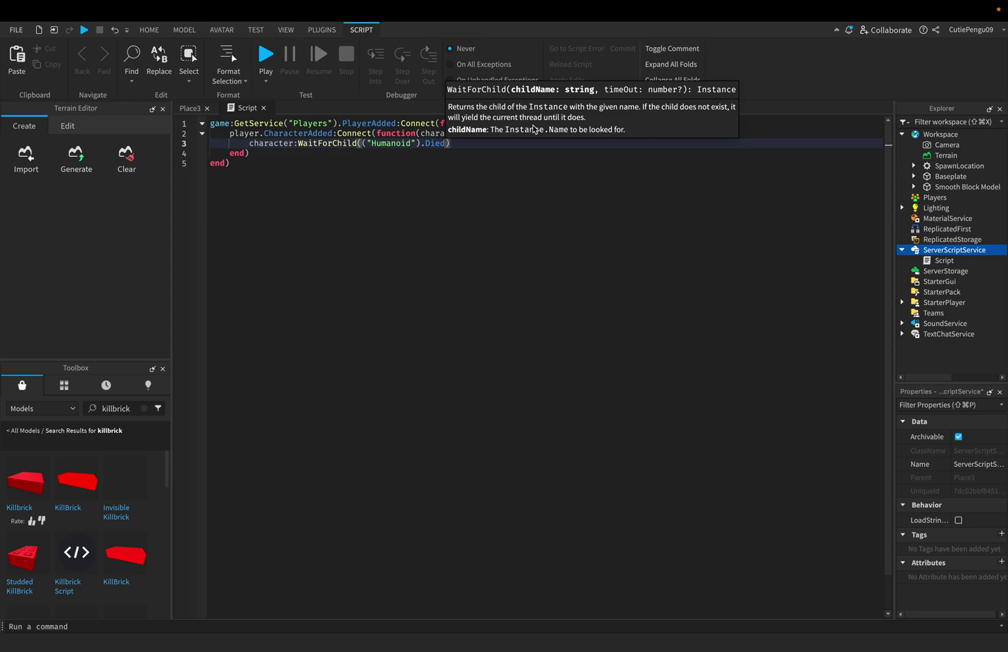
text(:Conn)
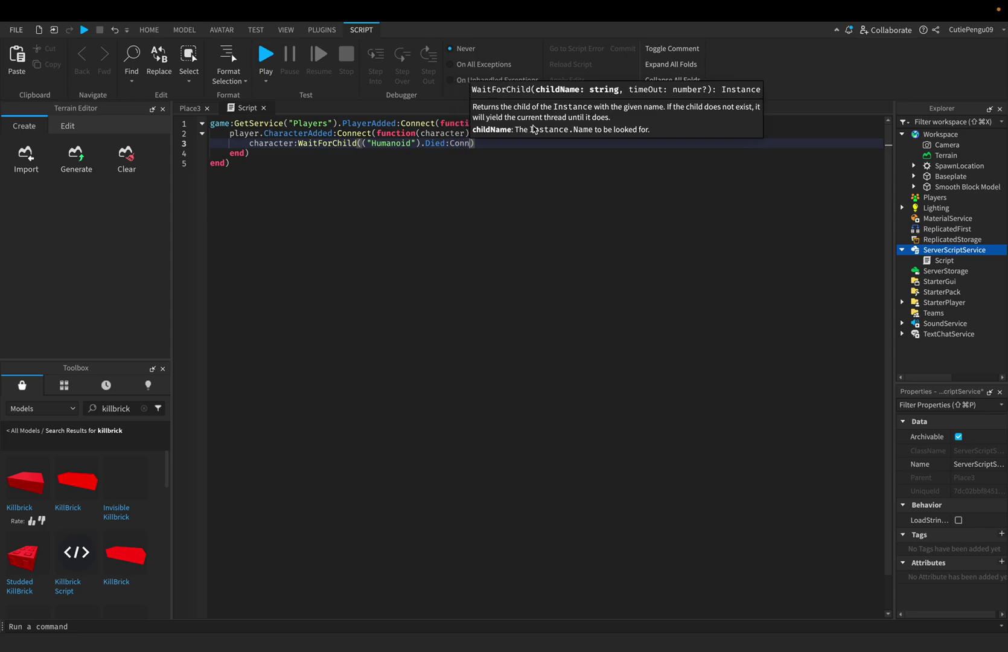
text(ect)
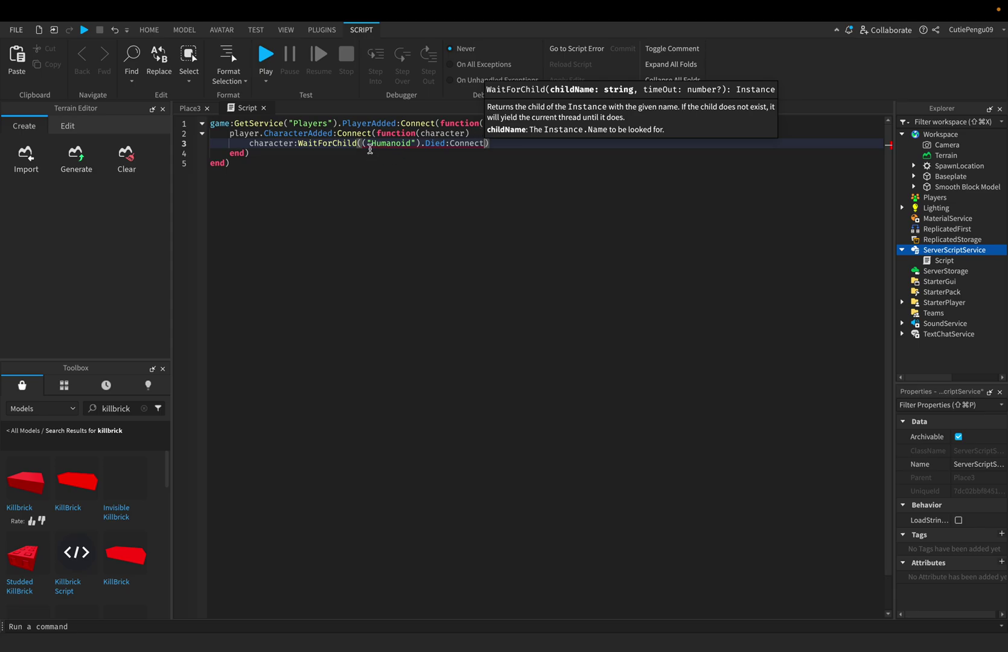
Step: Remove the doubled '(' after WaitForChild and the stray ')' after Connect
double_click(325, 143)
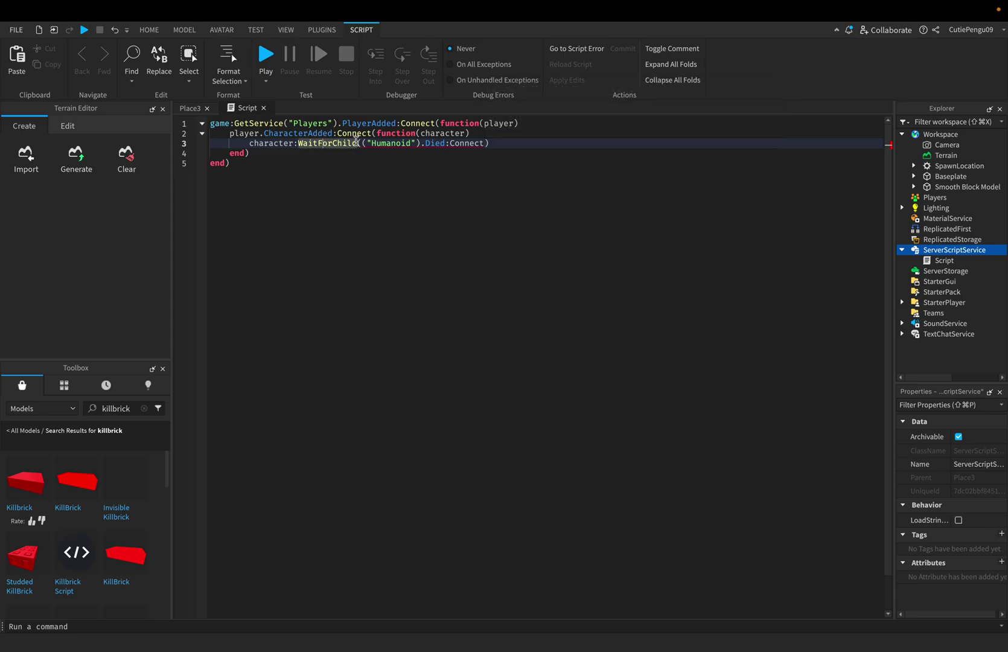
key(Right)
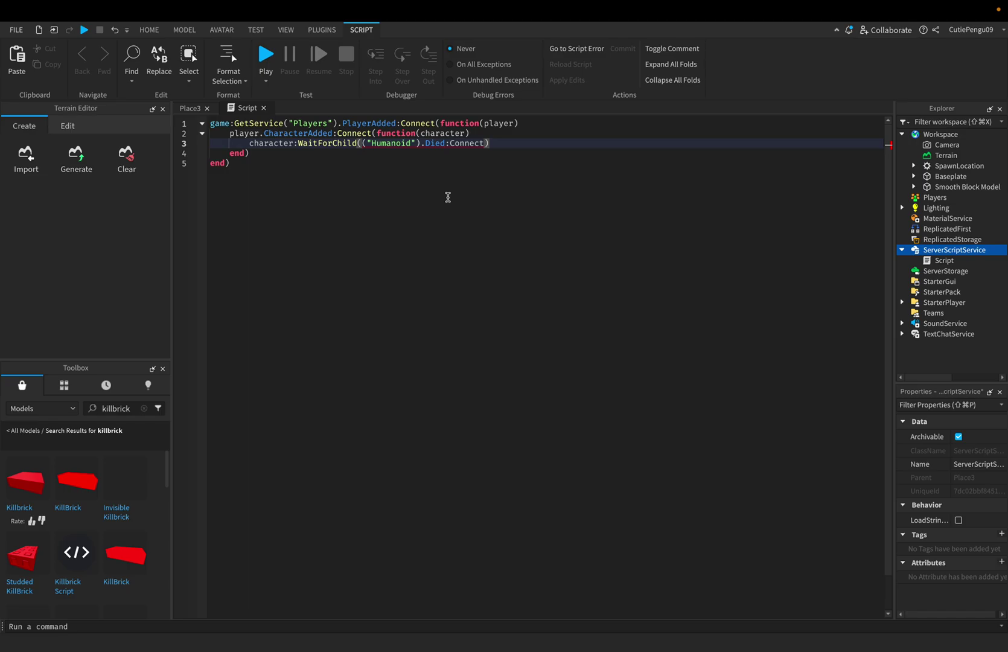
key(Right)
key(BackSpace)
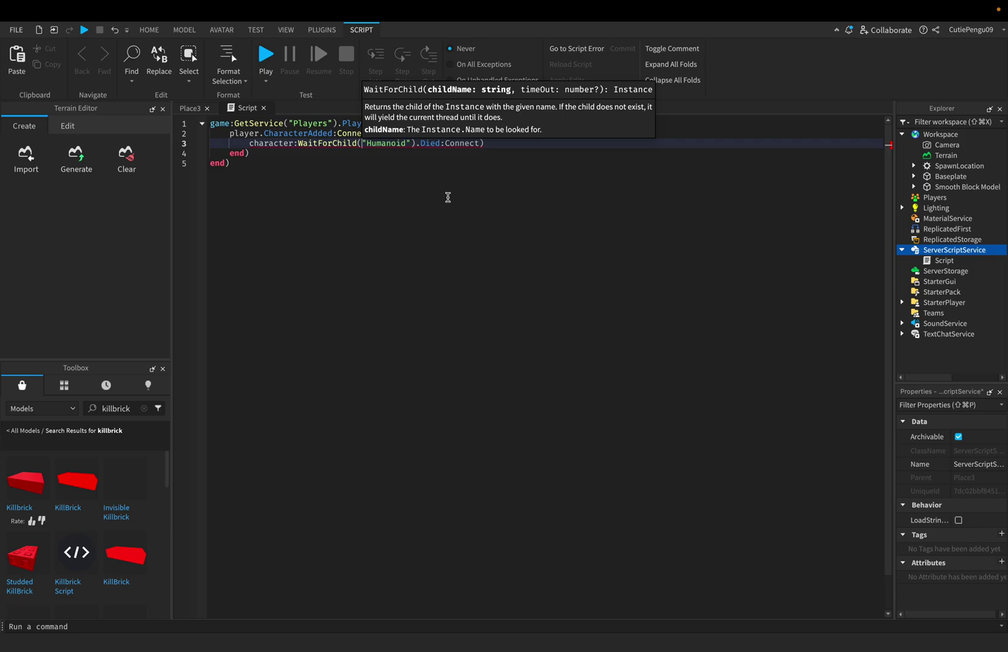
key(Right)
key(Right)
key(Right)
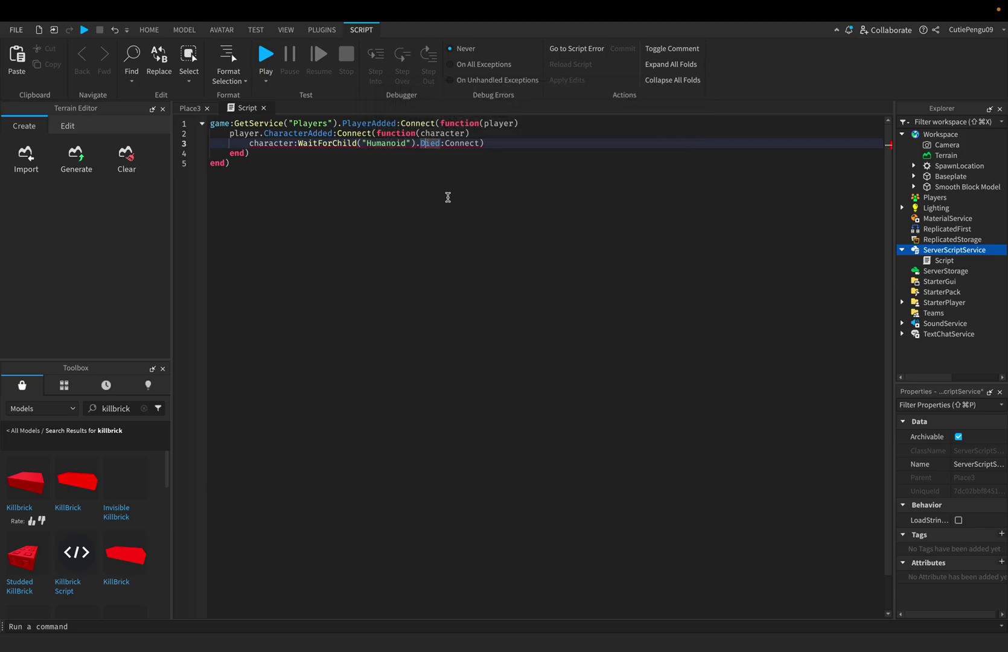
key(Right)
key(Right)
key(Right)
key(Right)
key(Right)
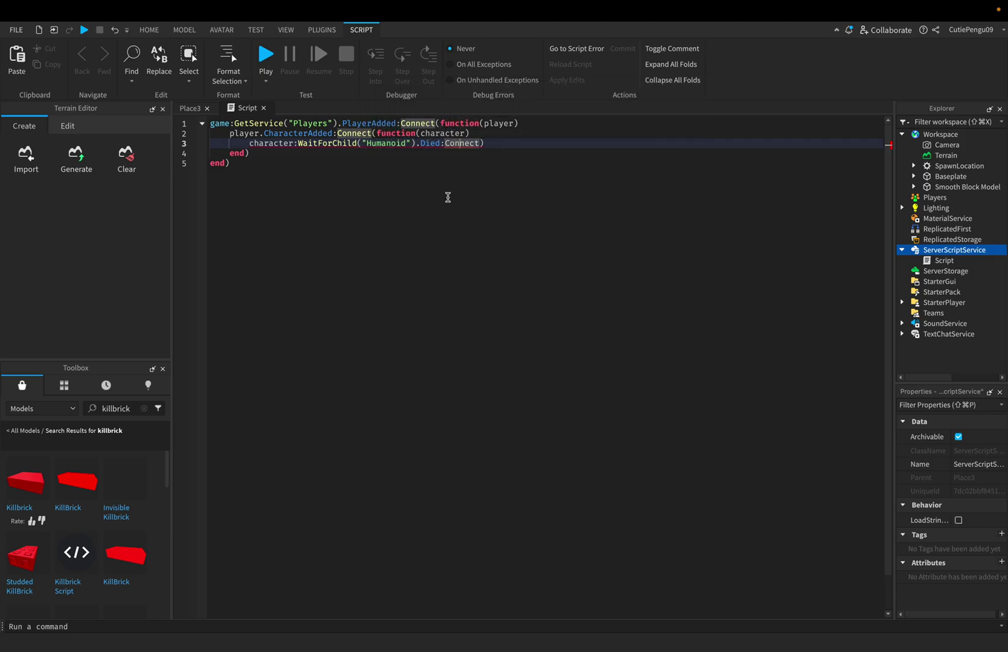
key(Right)
key(Right)
key(BackSpace)
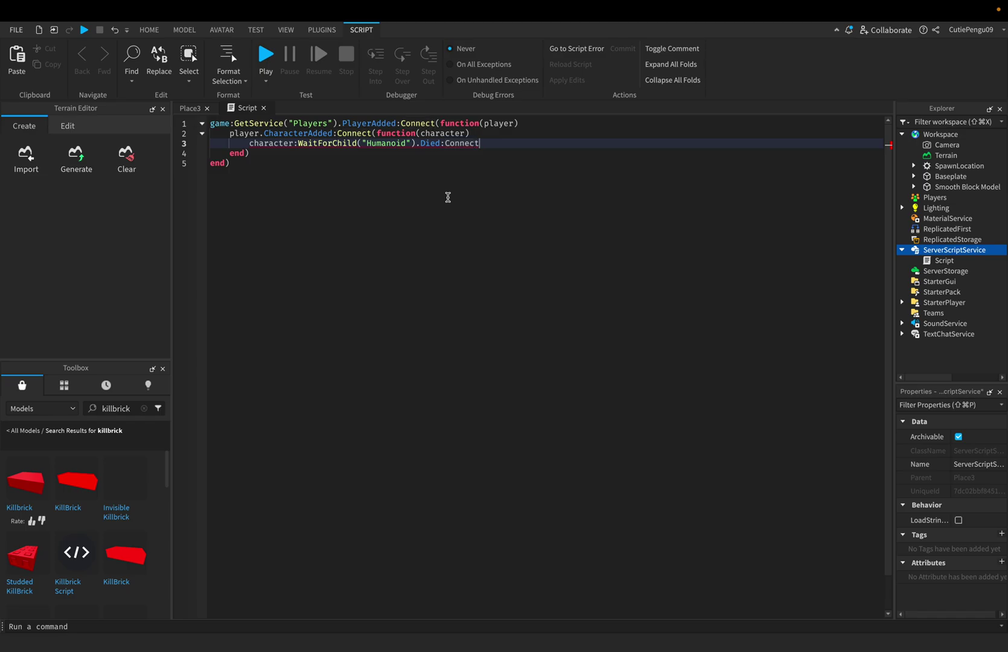
text(()
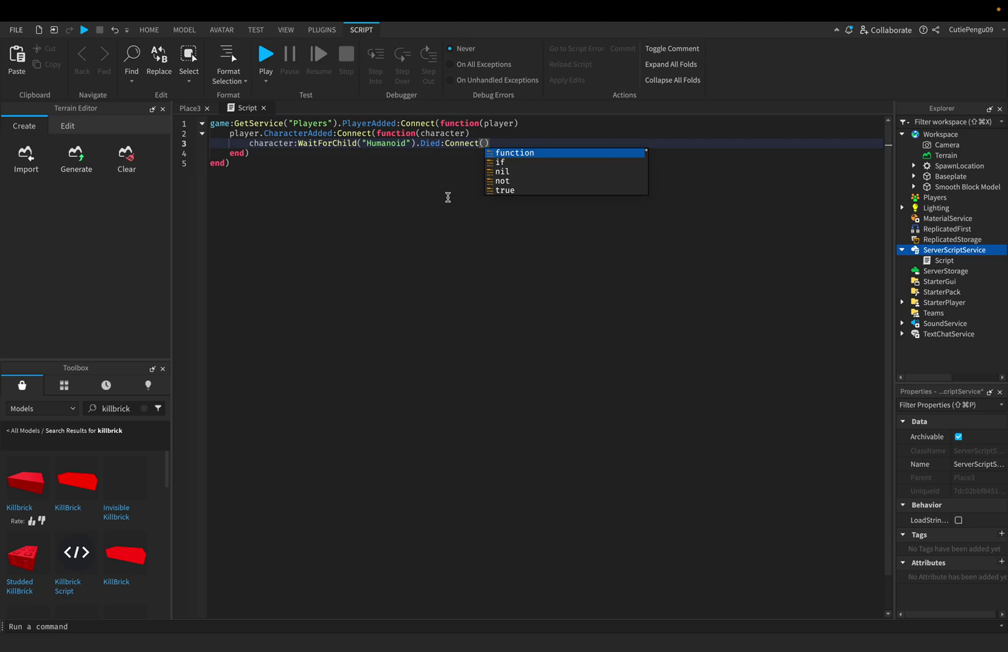
Step: Add a Died handler function that calls player:Kick("You died!")
key(Tab)
text(())
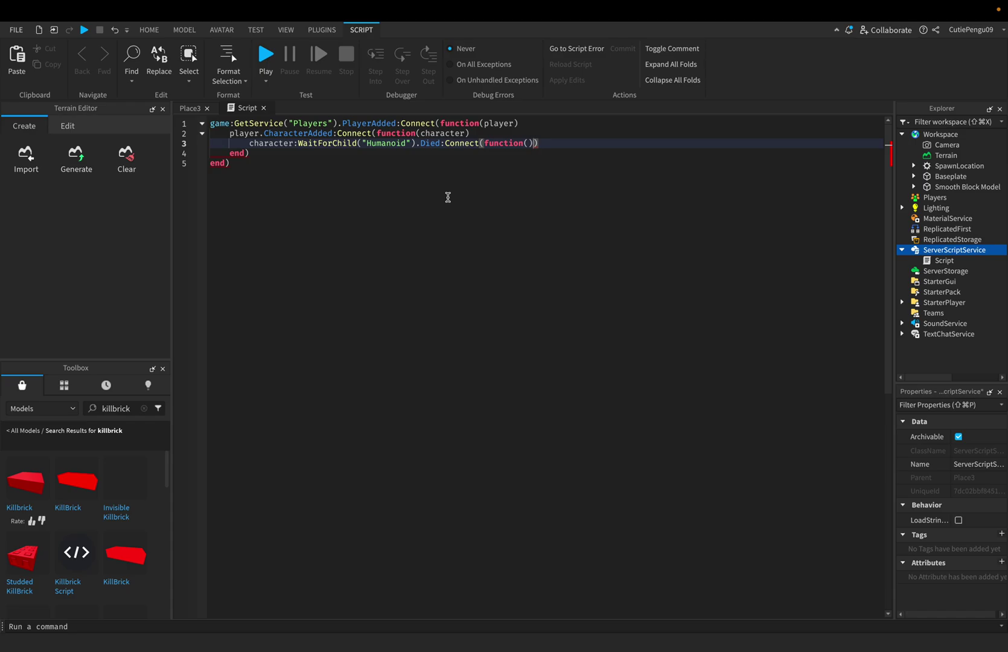
key(Return)
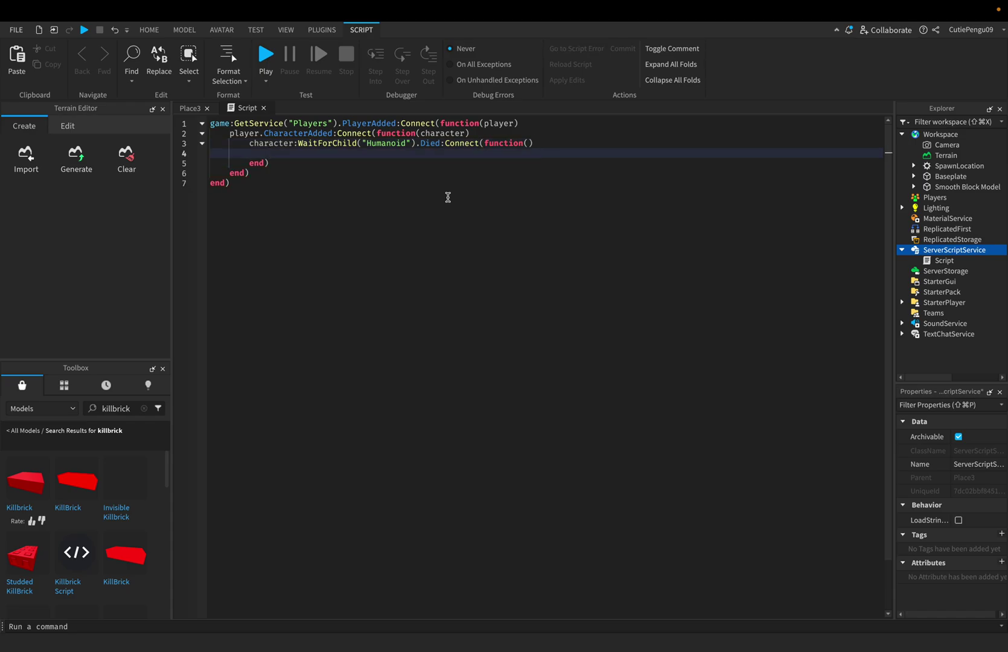
text(player)
text(:Kick)
text(()
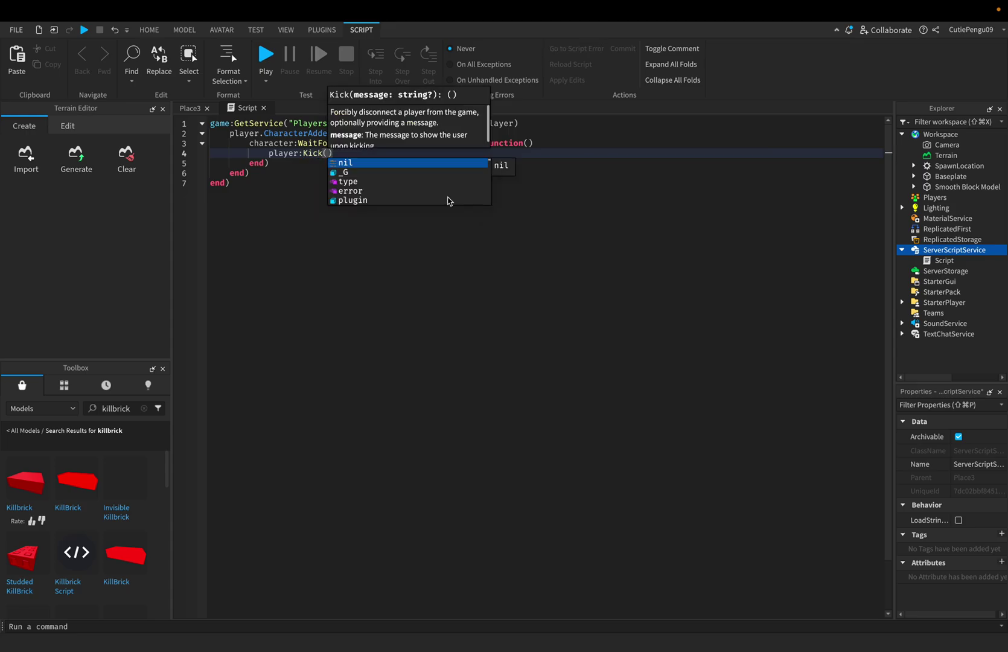
text("You Die)
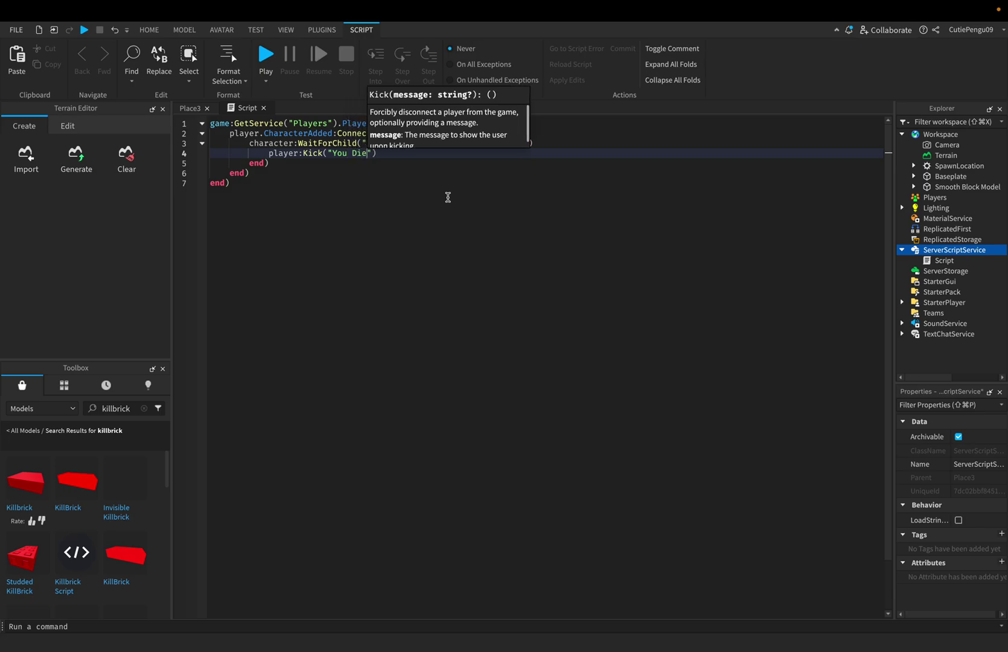
key(BackSpace)
text(died!)
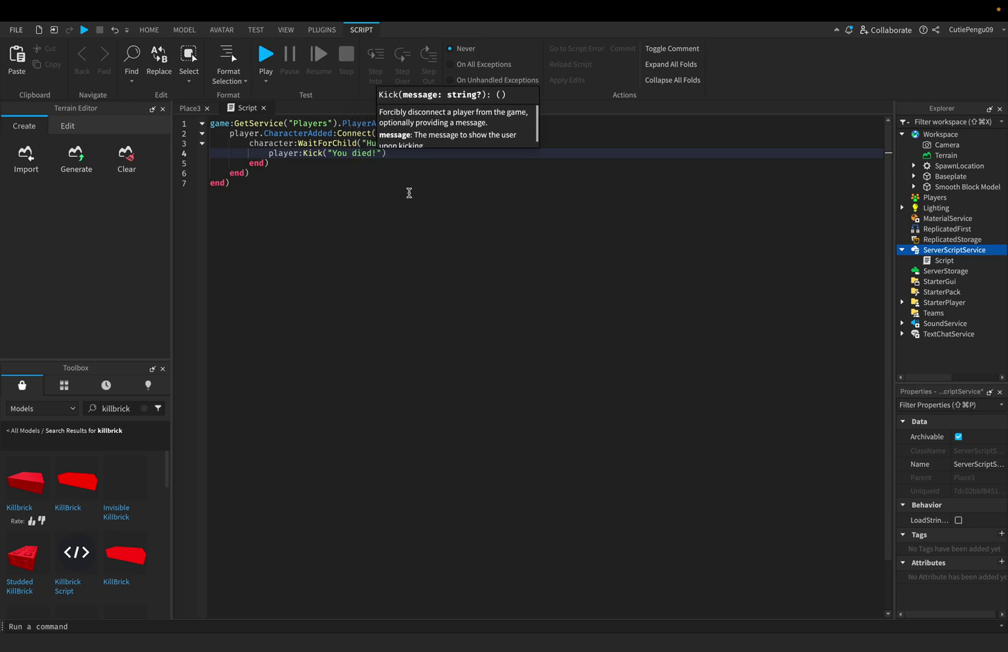
click(307, 166)
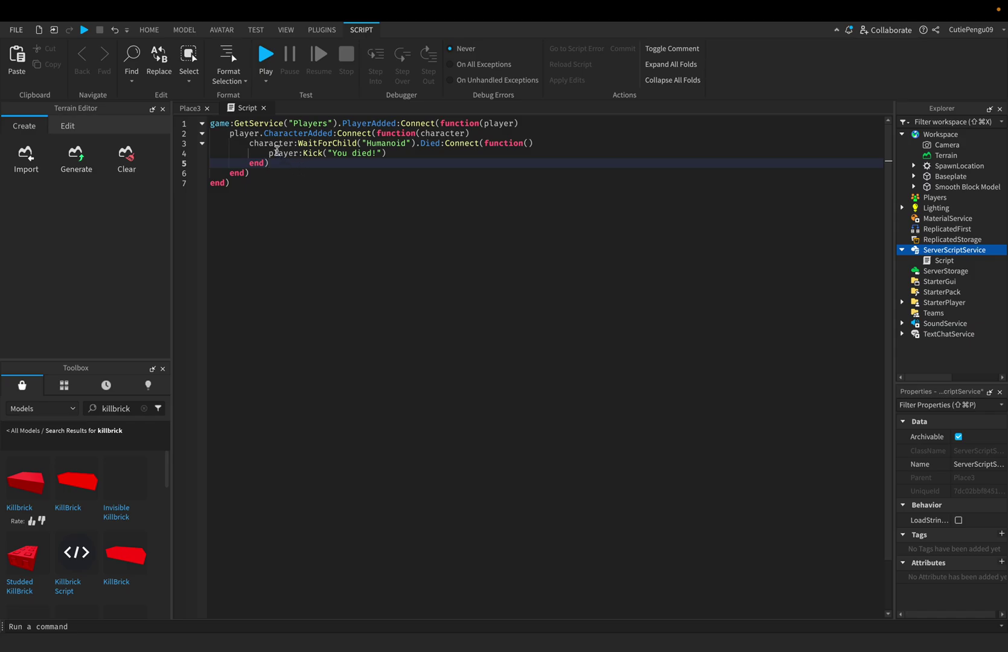
click(253, 132)
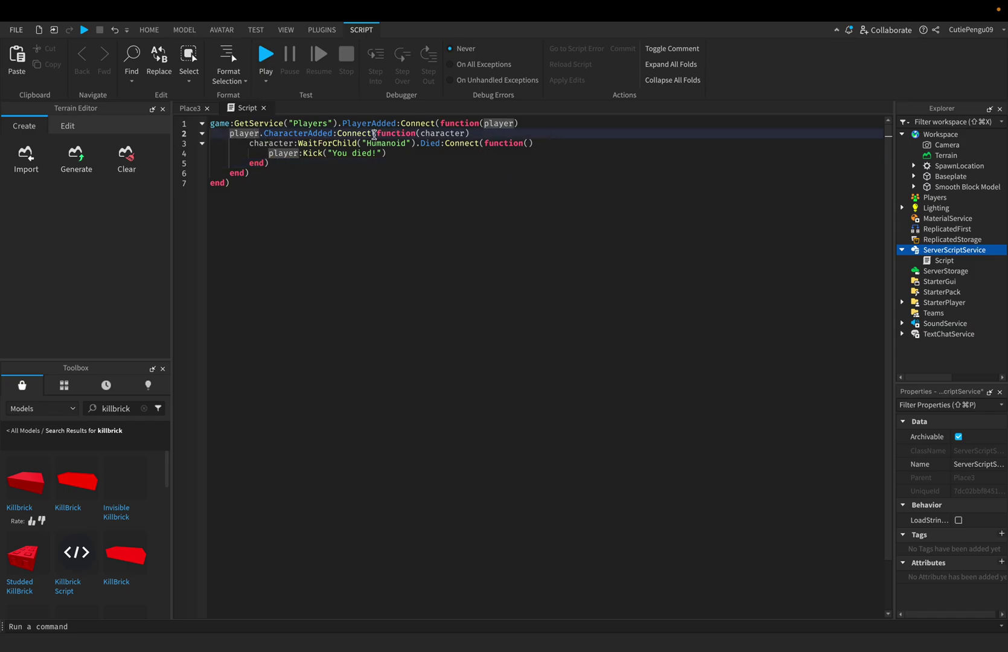
Step: Playtest the place, walk the character onto the red kill brick, then stop
click(266, 59)
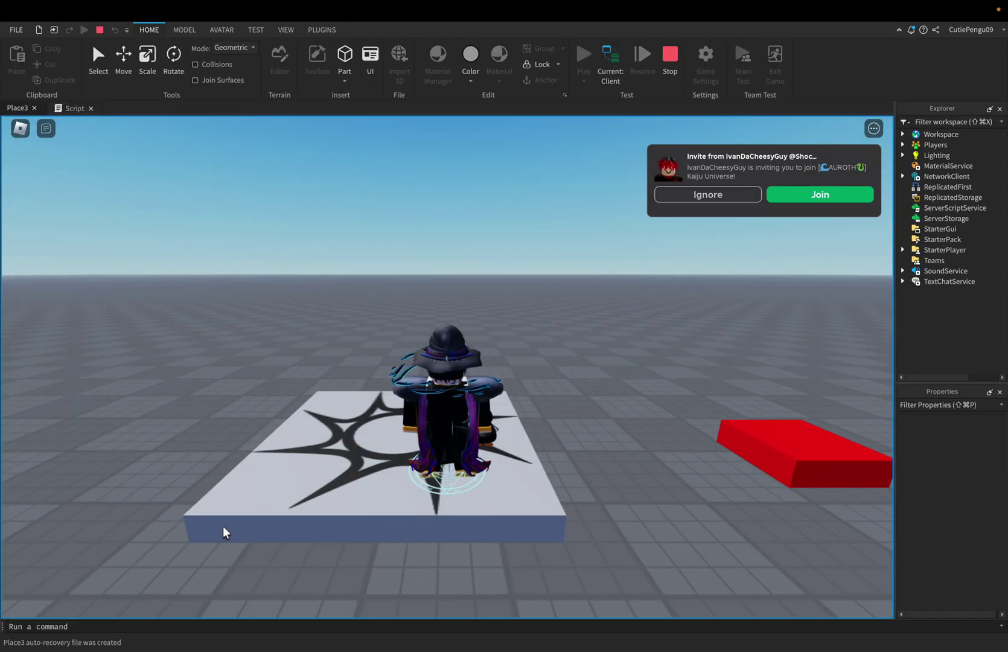
scroll(398, 532, up, 5)
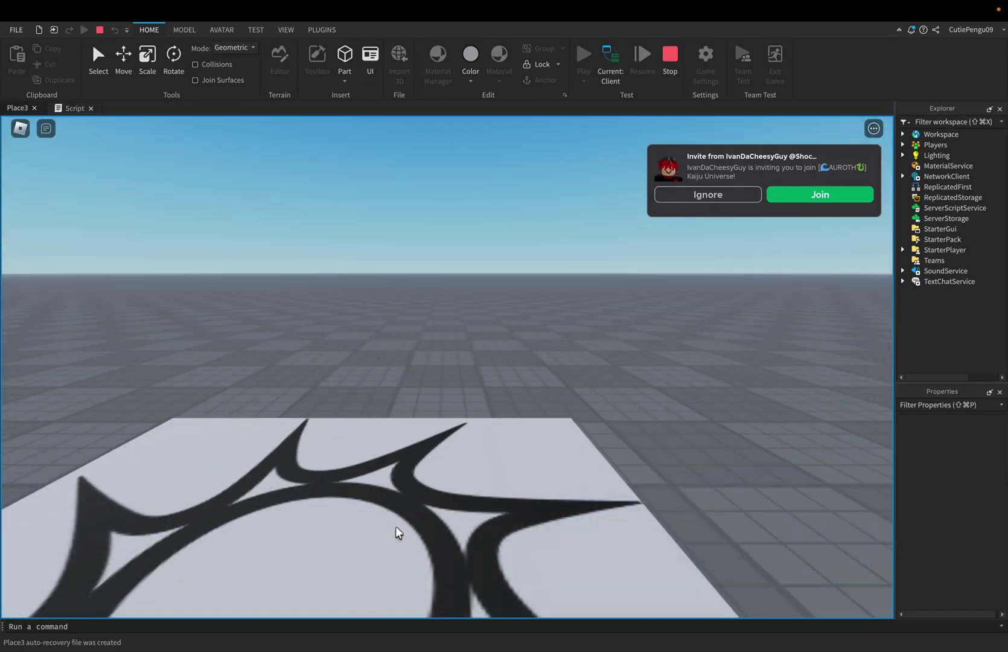
scroll(398, 533, down, 5)
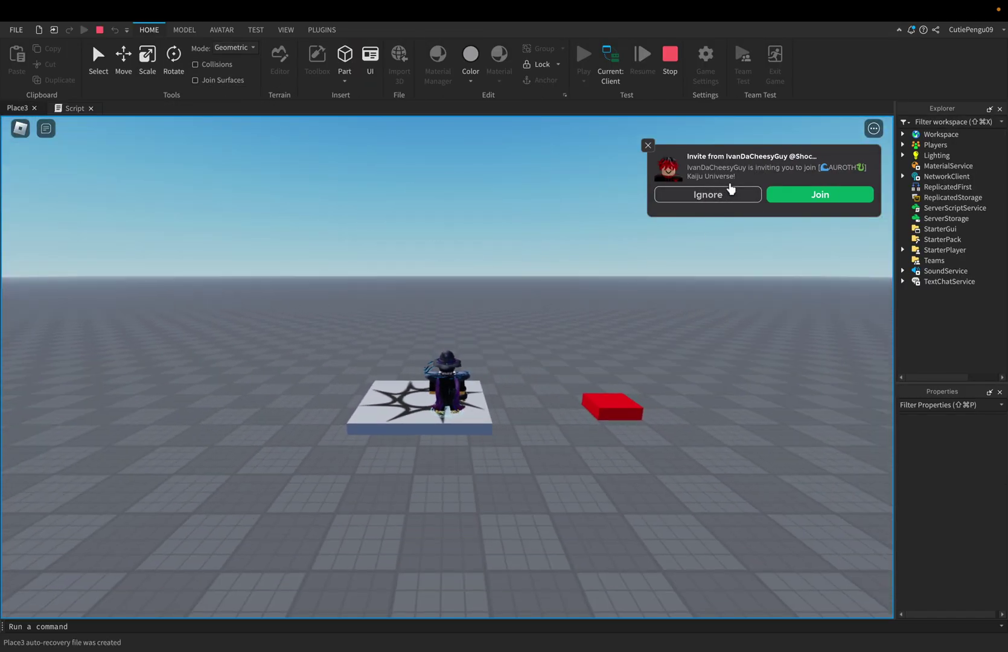
click(707, 195)
key(w)
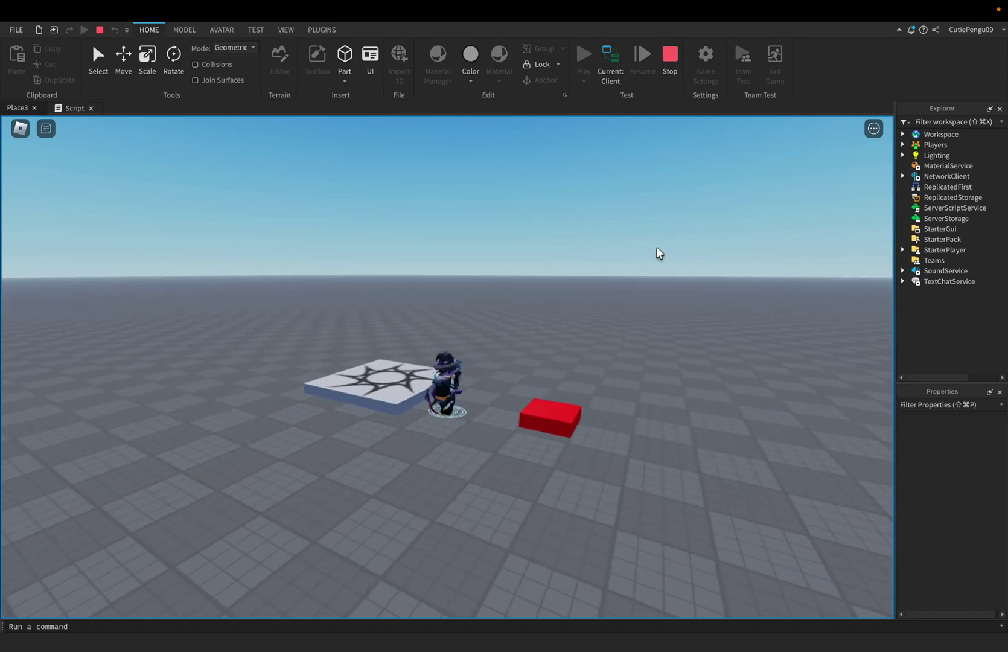
key(w)
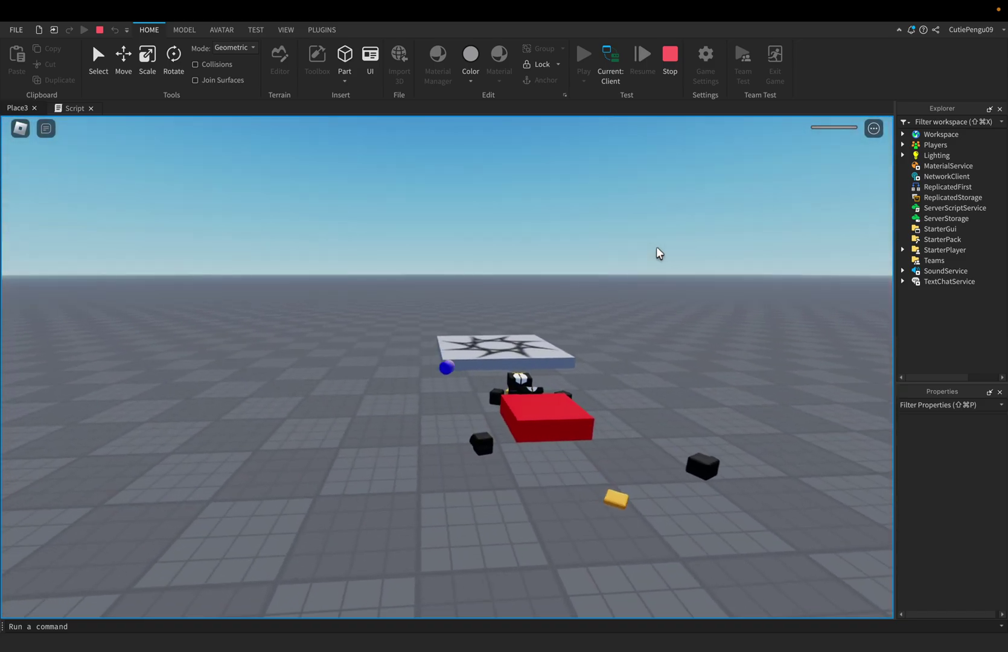
right_drag(659, 253, 660, 252)
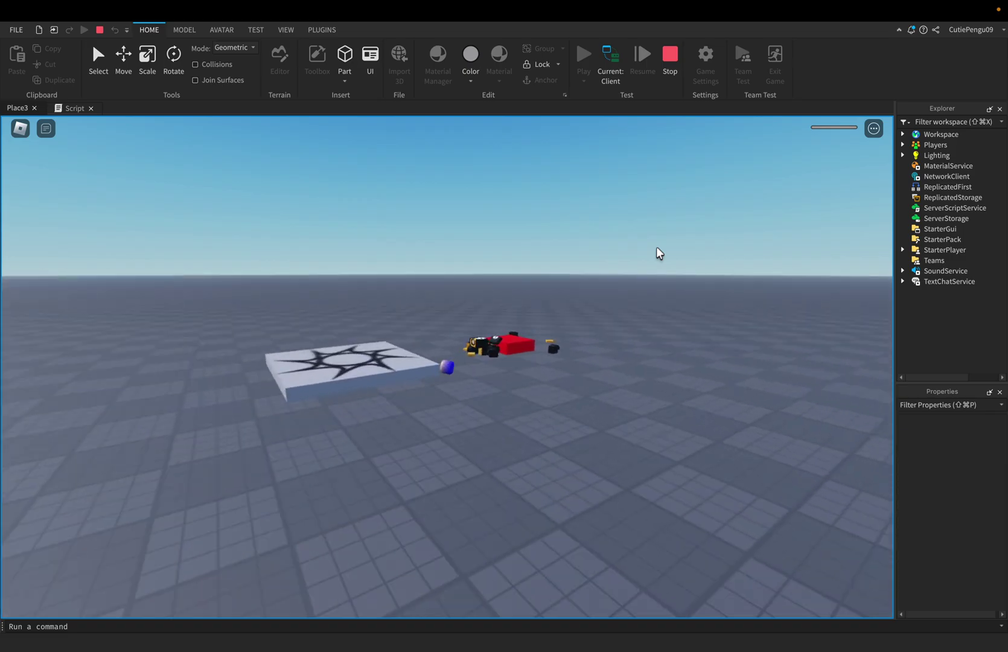
right_drag(660, 253, 659, 254)
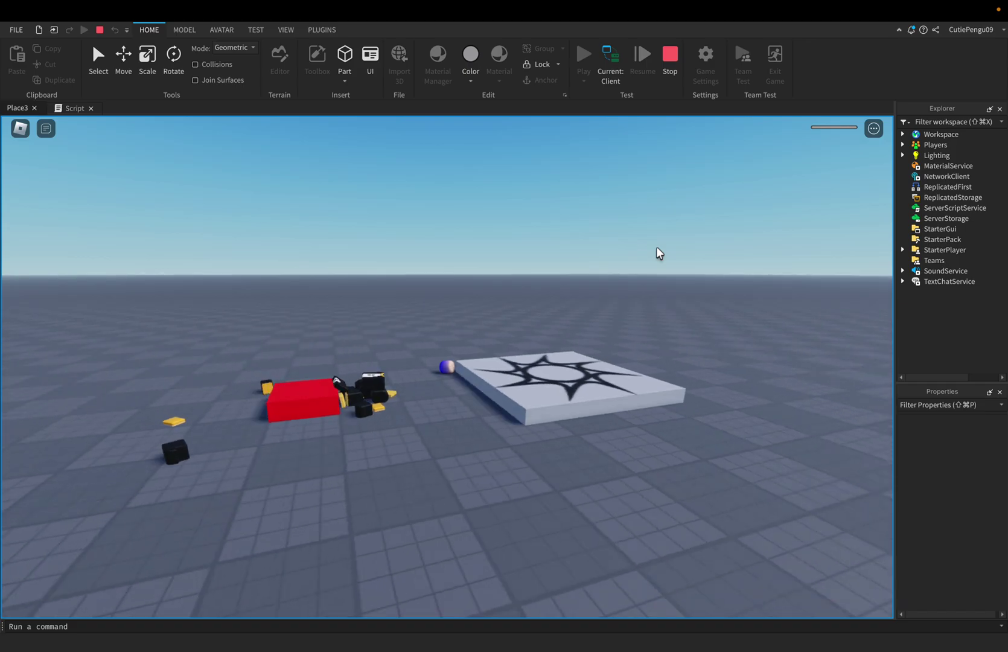
click(670, 61)
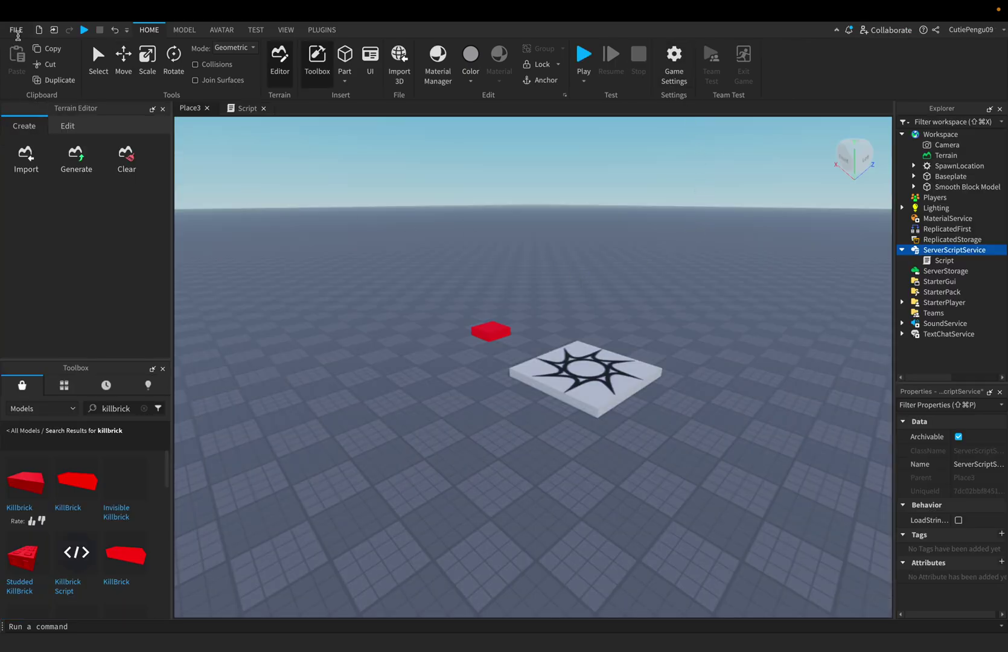
Step: Start publishing to Roblox and name the game 'Kick Player When Death'
click(16, 29)
click(44, 154)
click(516, 165)
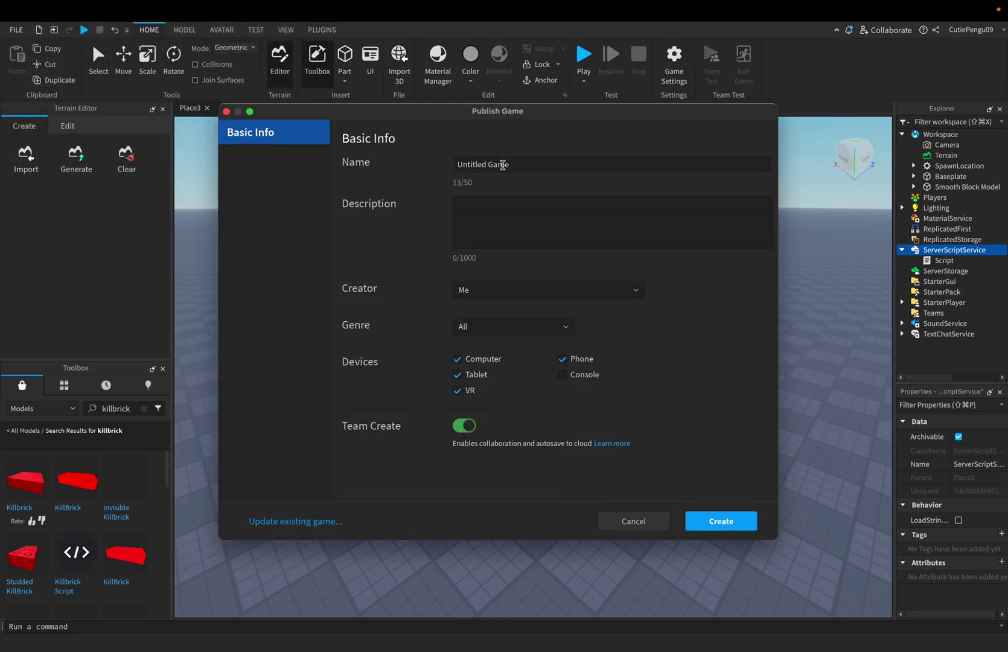
double_click(502, 164)
click(502, 164)
double_click(502, 165)
click(502, 164)
double_click(503, 164)
click(516, 165)
drag(516, 164, 446, 170)
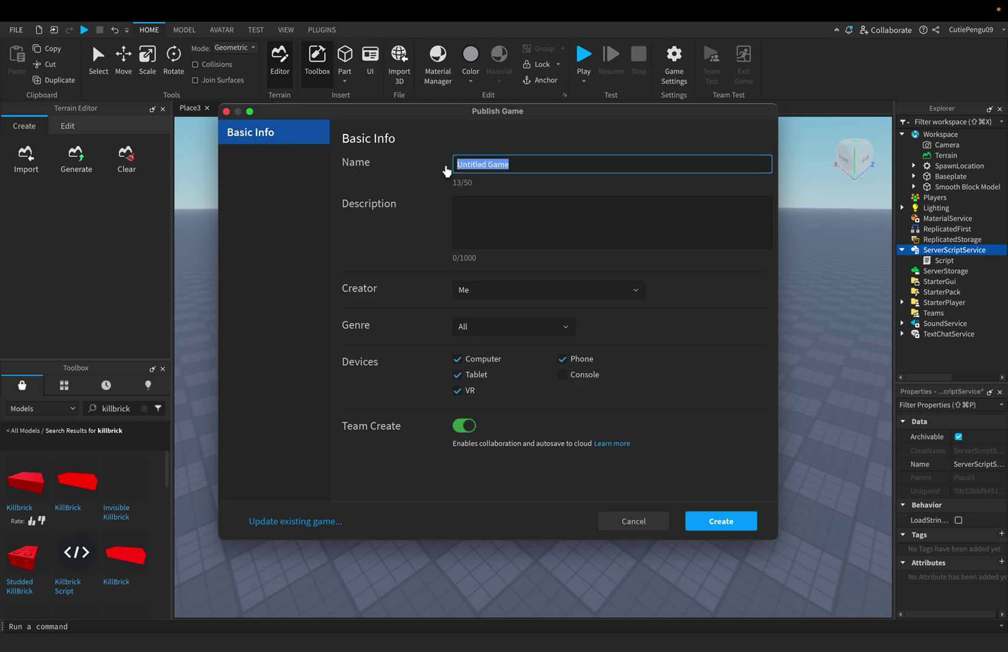
text(Kick Play)
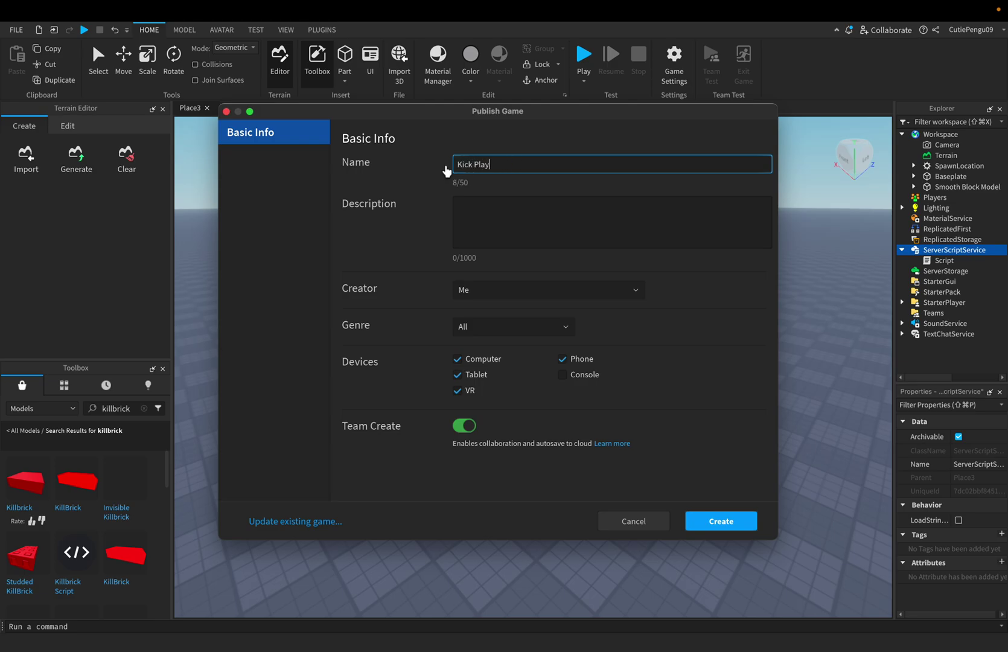
text(er When Death)
Step: Describe the game as 'For a video!' and create it
click(502, 211)
text(For a)
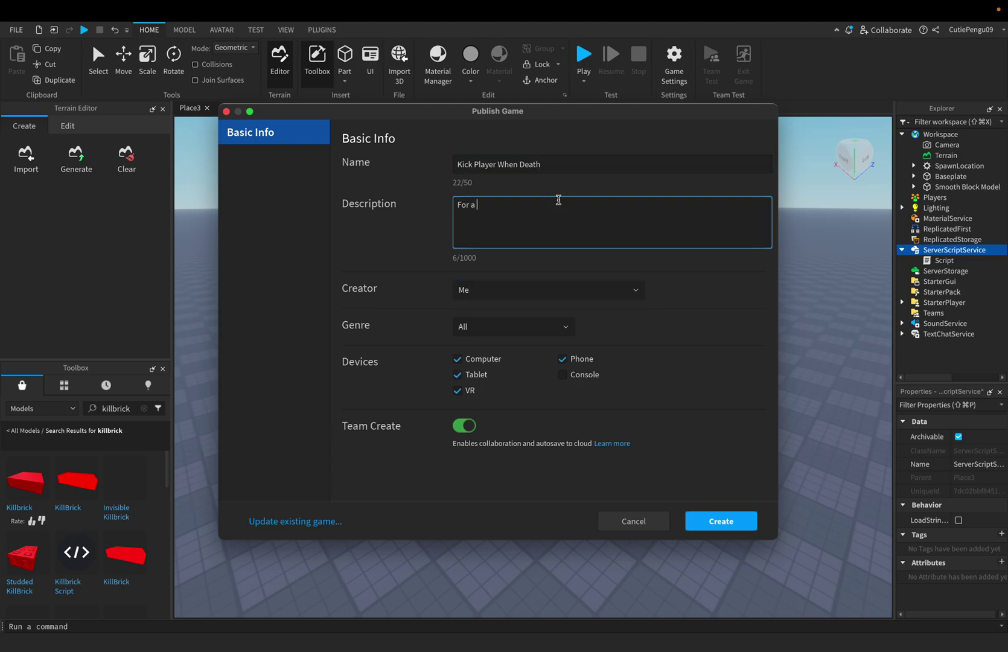
text(video!)
click(721, 520)
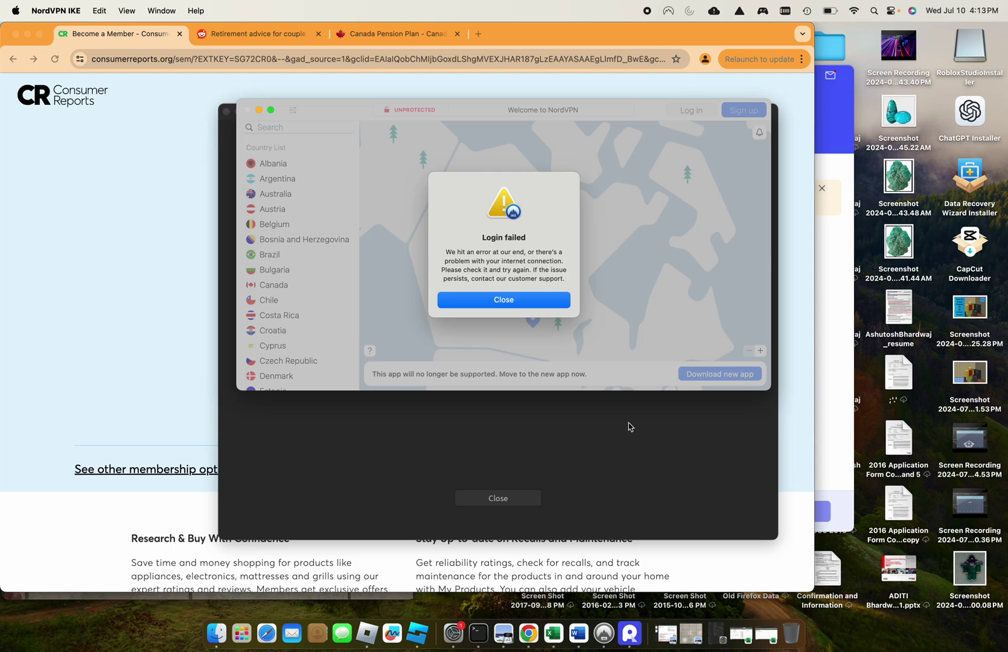
click(628, 423)
Step: Switch back to Roblox Studio and publish the latest changes to Roblox
key(ctrl+Up)
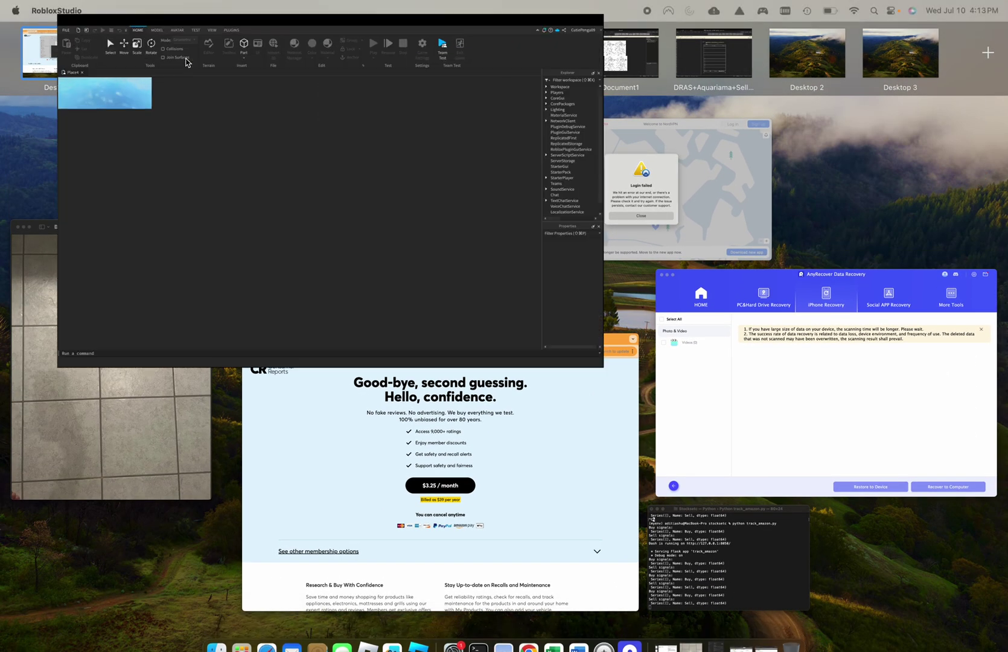
click(186, 61)
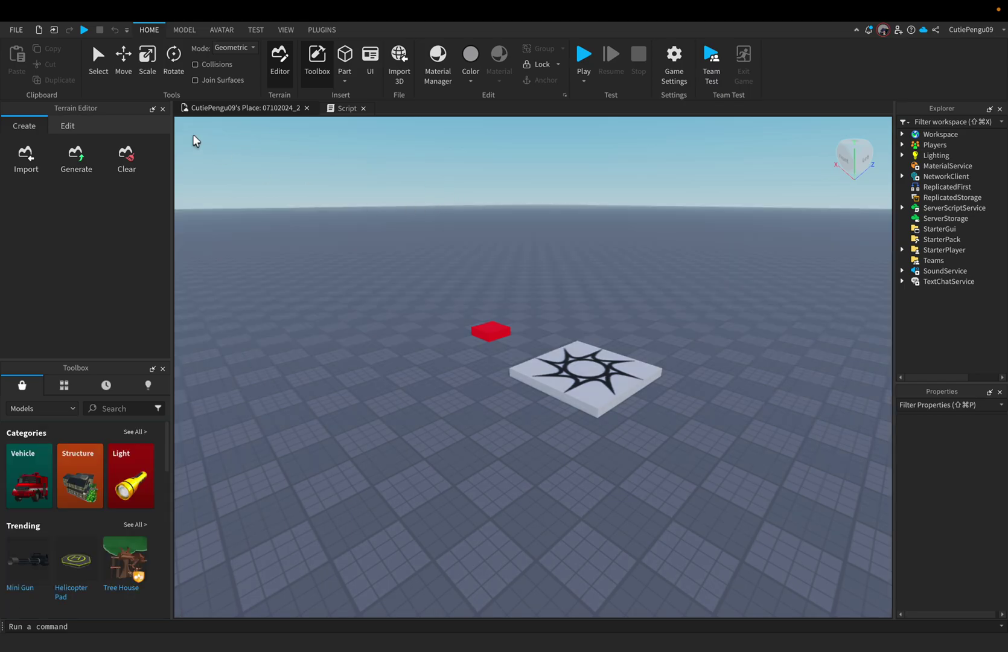
click(15, 30)
click(29, 129)
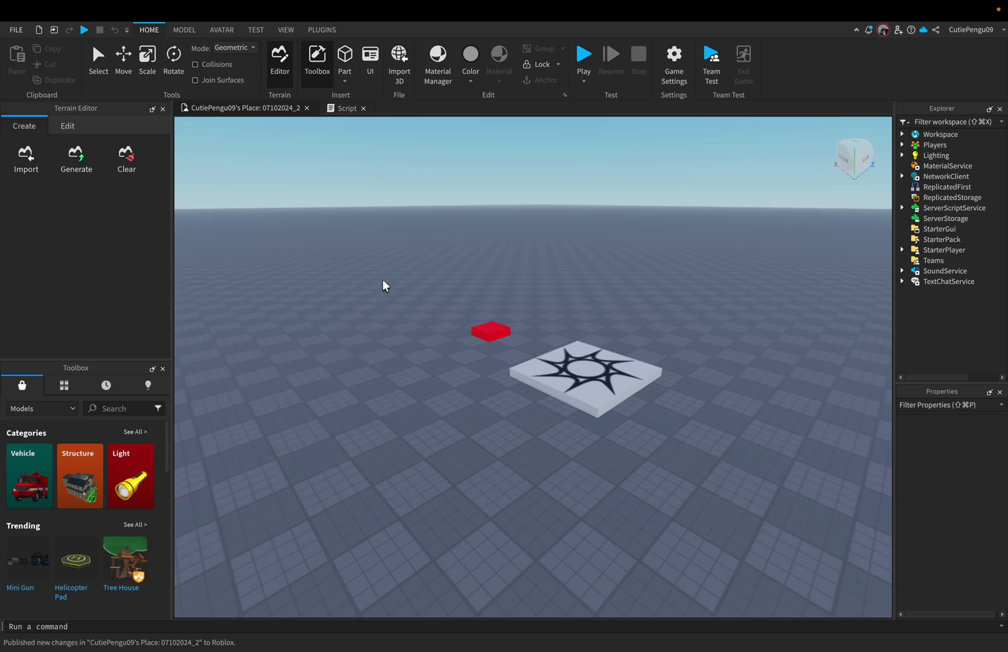
Step: In the Roblox app, show the account's full-profile Creations as a grid
mouse_move(367, 651)
click(367, 639)
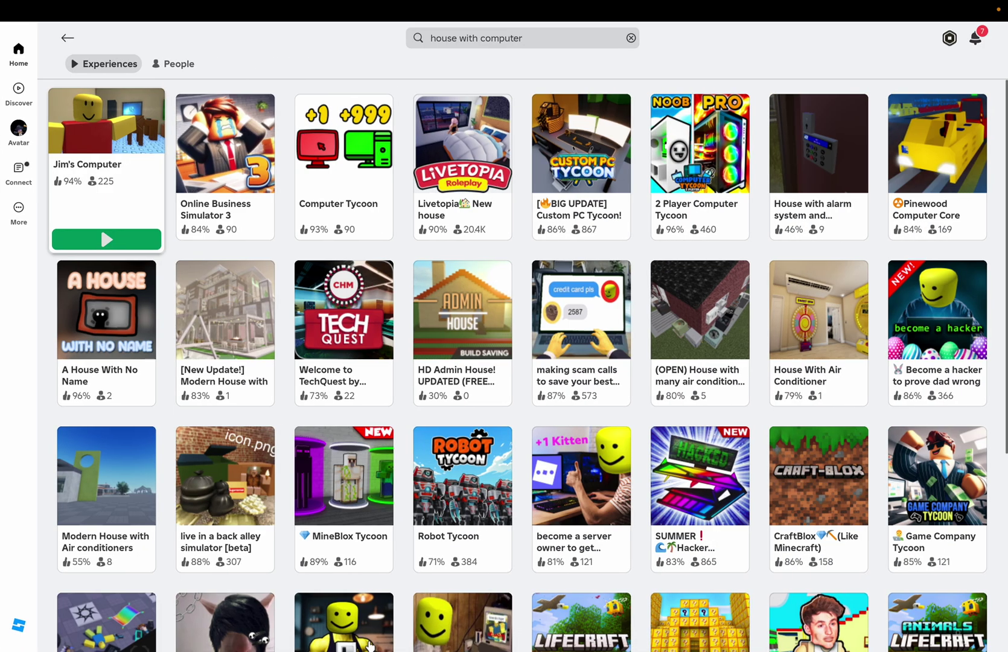
click(18, 49)
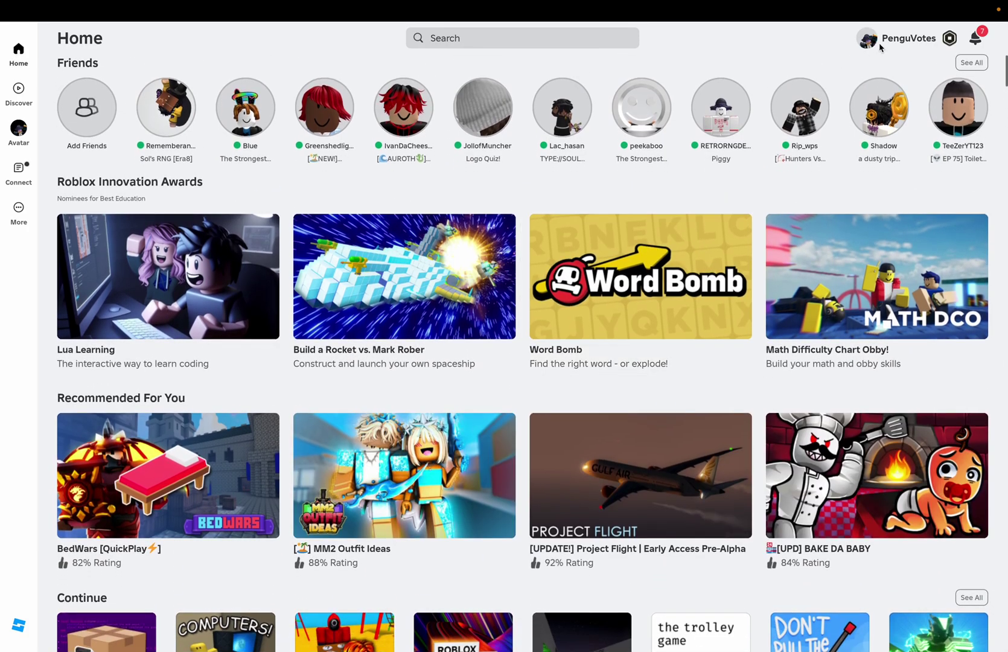
click(868, 38)
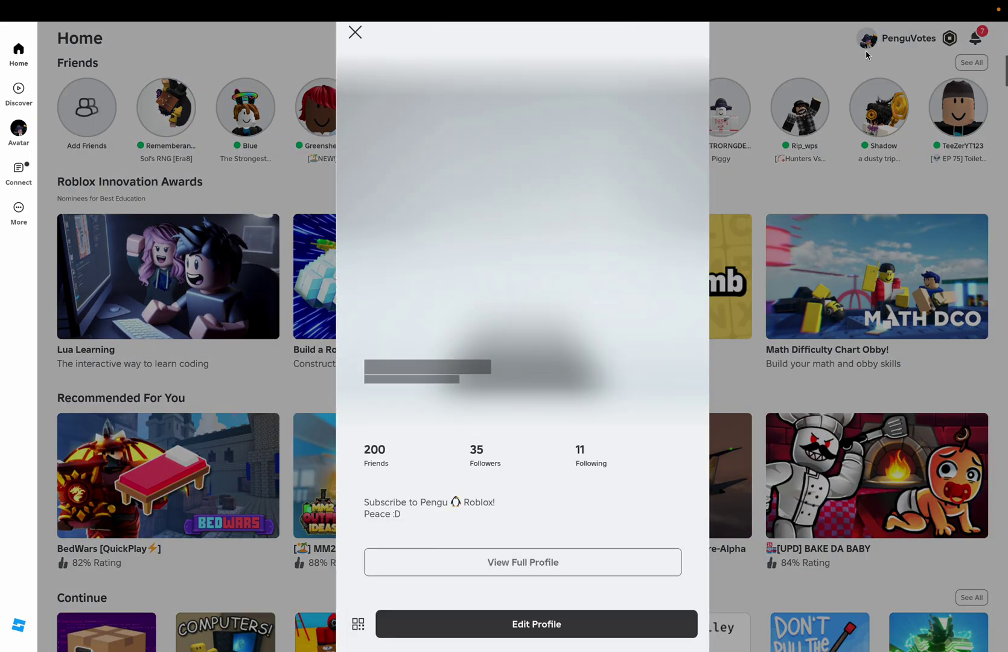
scroll(504, 315, down, 2)
click(444, 548)
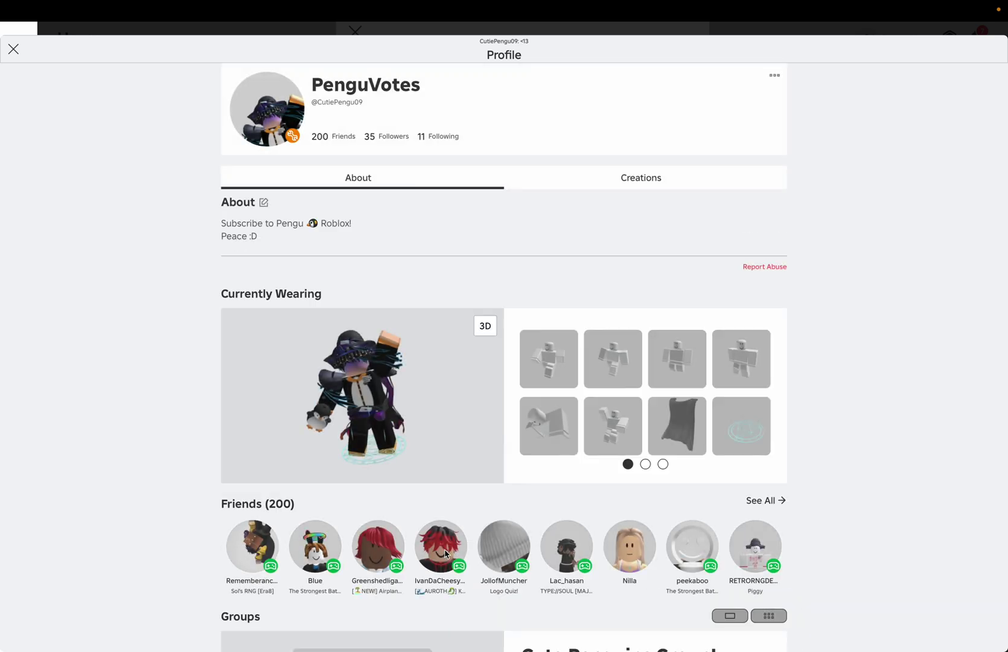
click(606, 187)
click(768, 202)
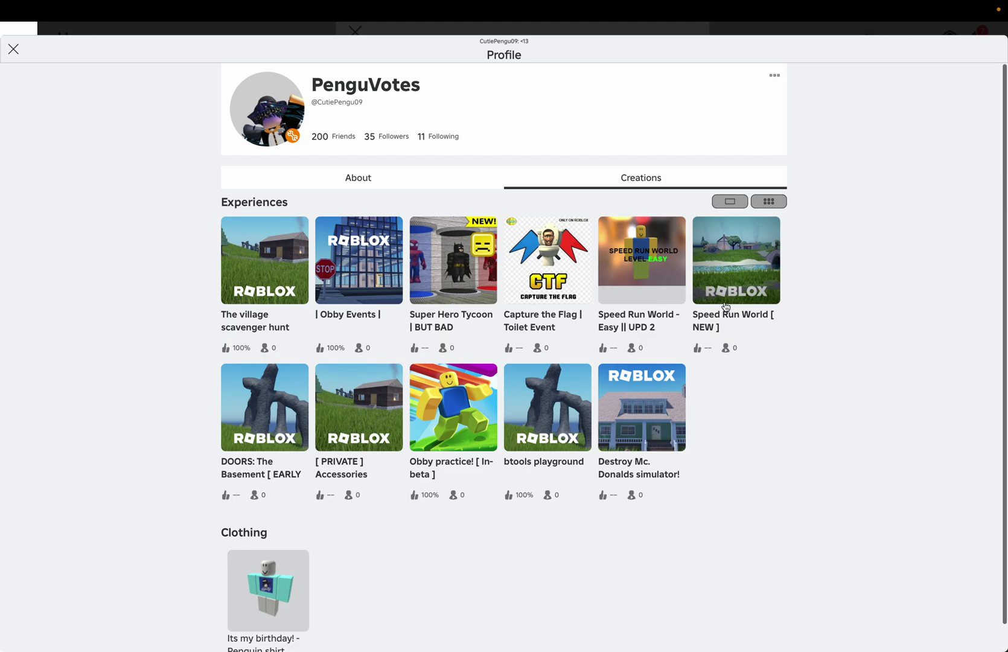
scroll(726, 306, down, 1)
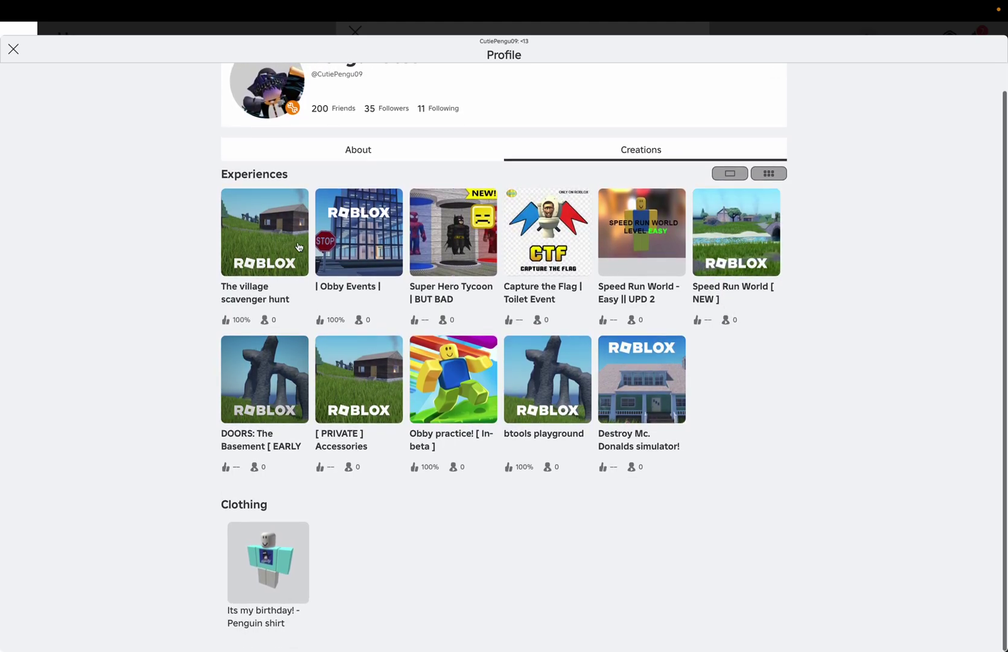
Step: Open the Speed Run World [ NEW ] game page, then go to Discover
click(735, 232)
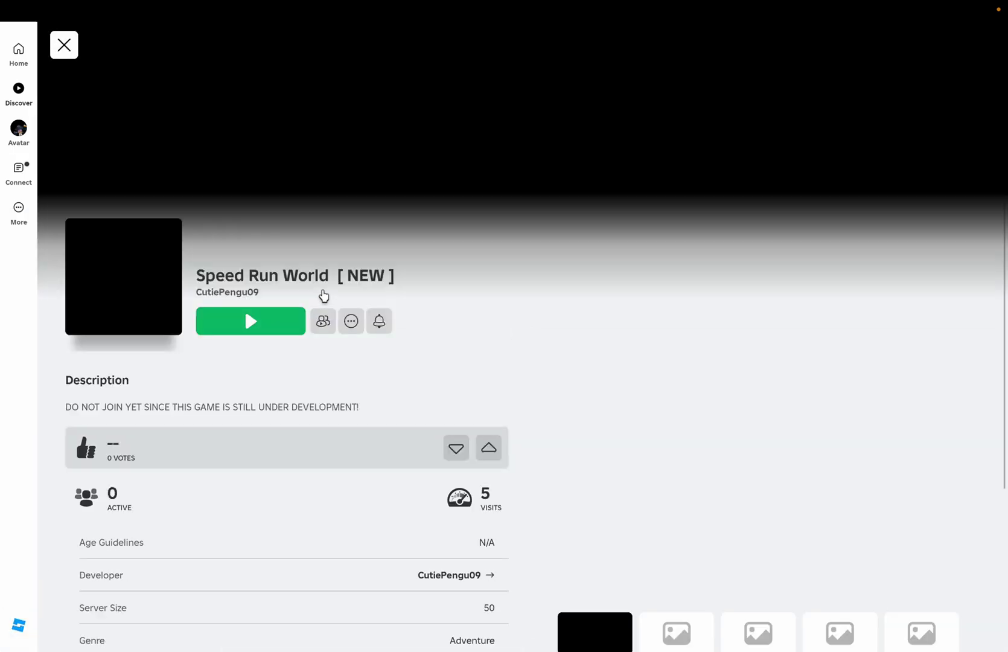
click(63, 46)
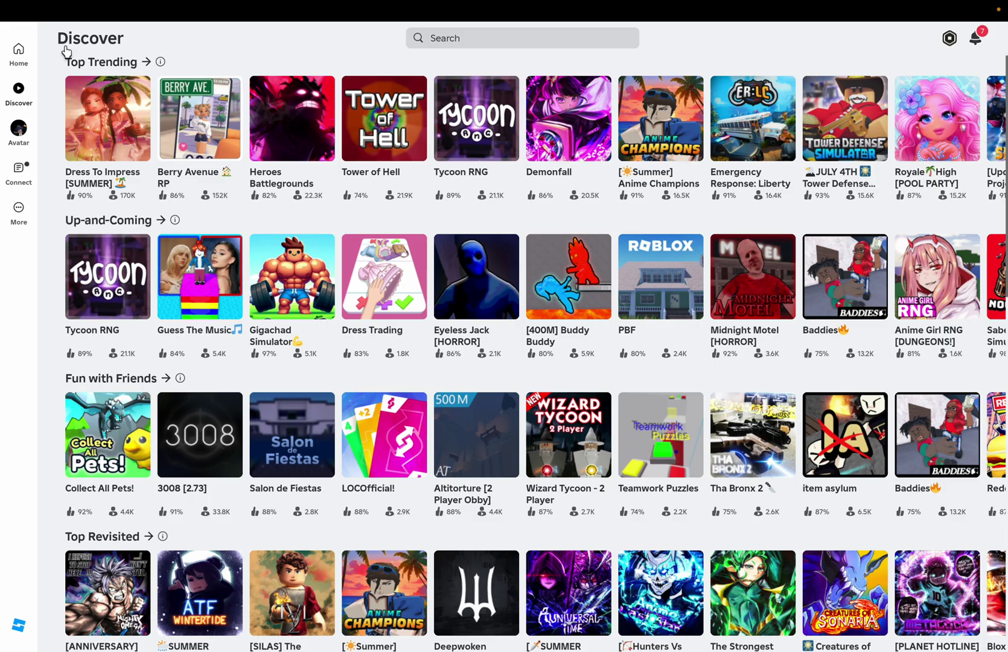
click(19, 129)
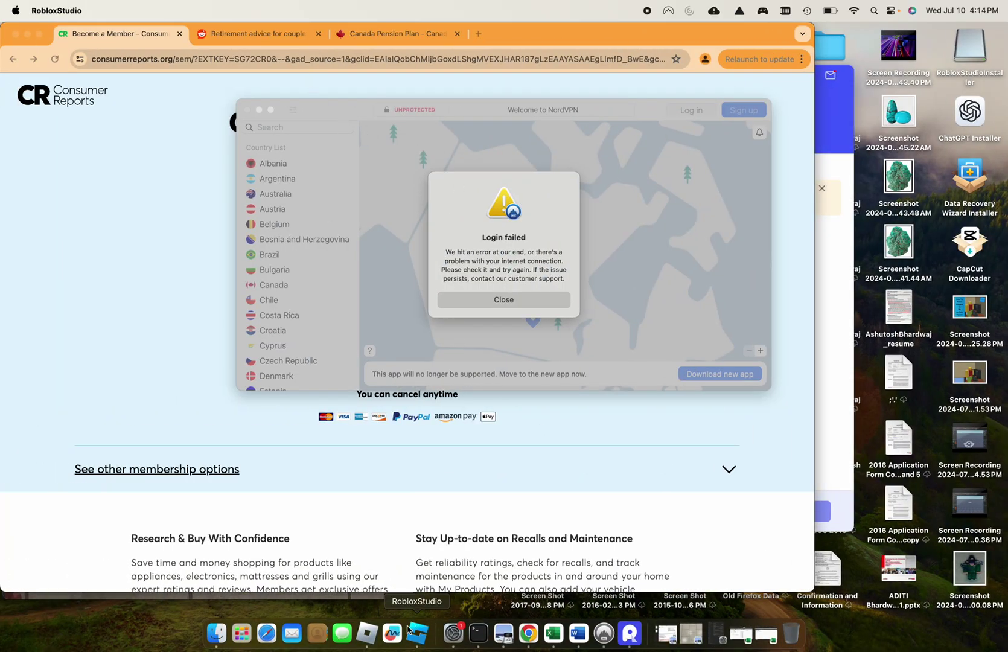
Step: Back in Studio, publish the place's latest changes to Roblox
click(417, 632)
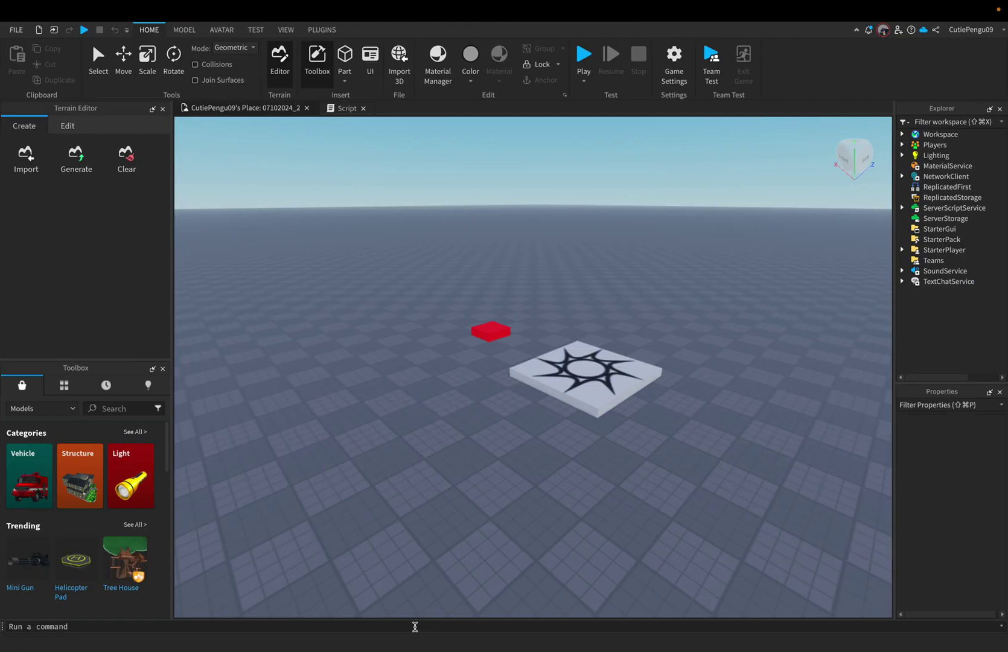
click(16, 30)
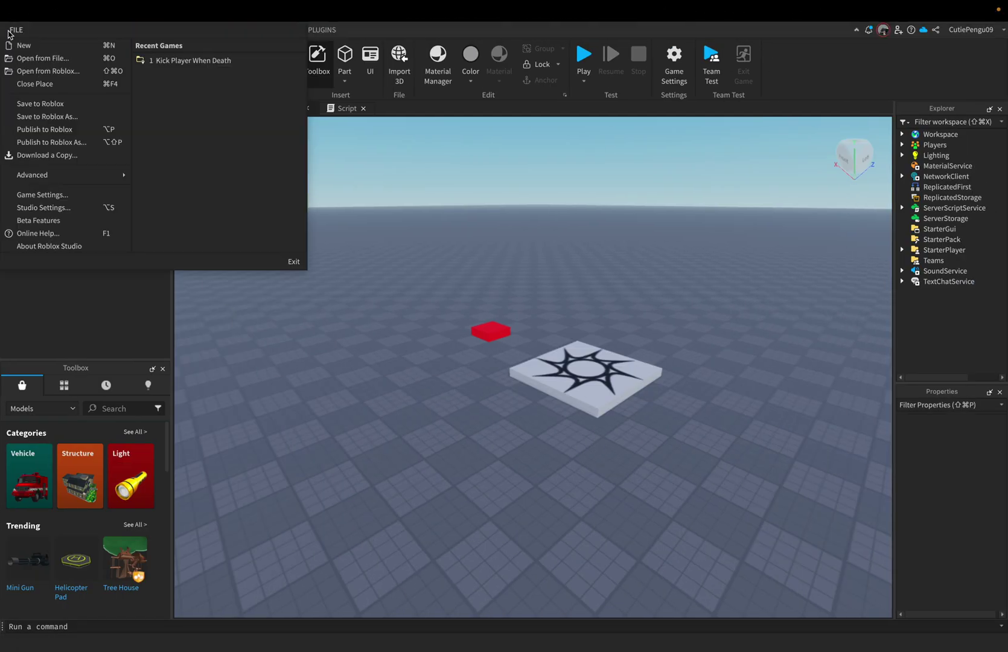
click(33, 131)
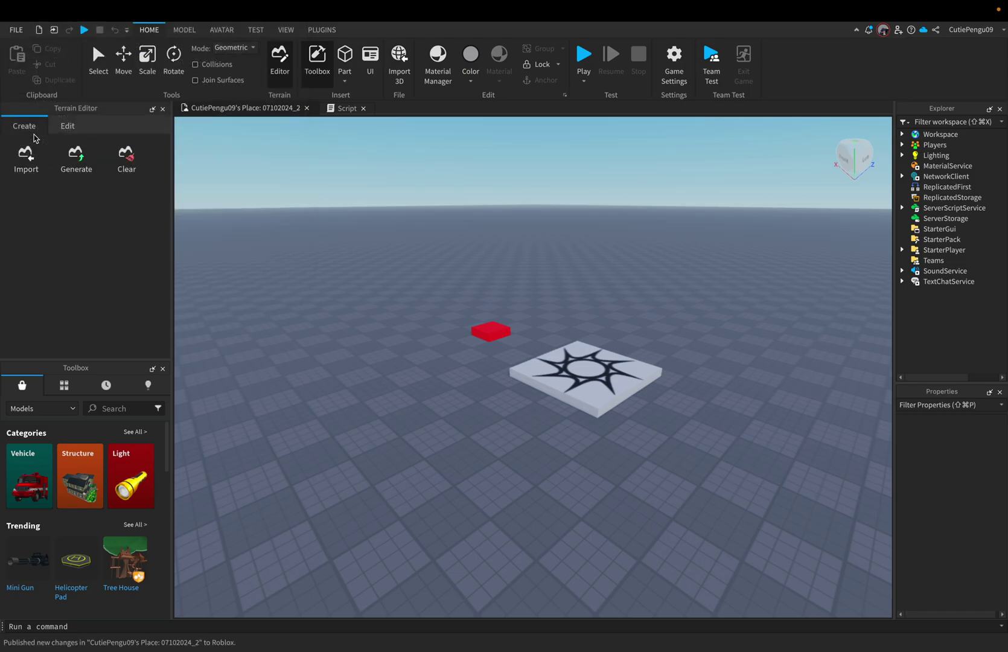
click(16, 30)
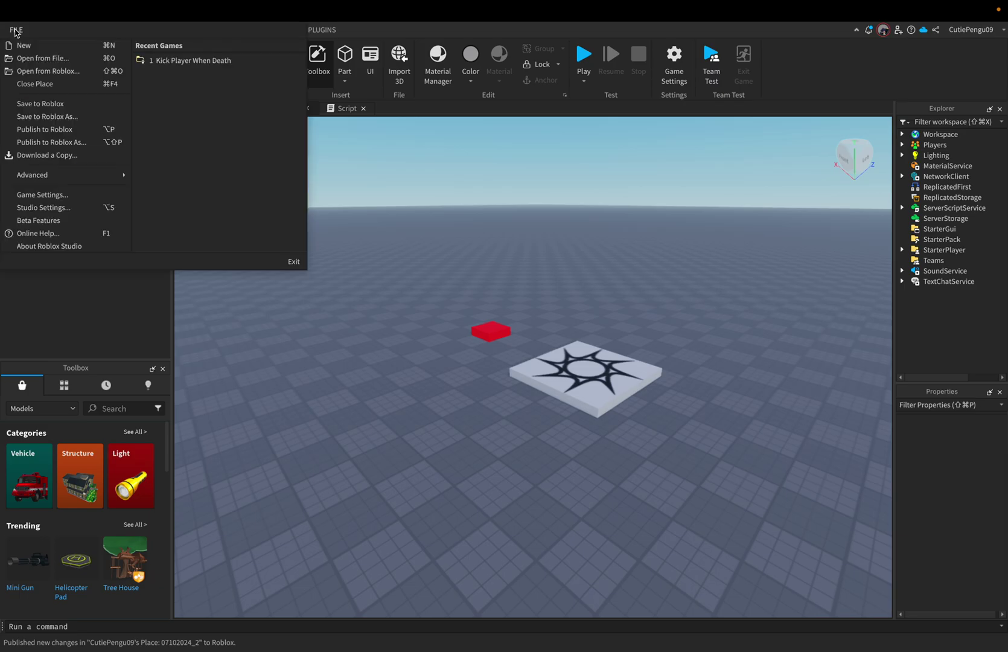
click(74, 128)
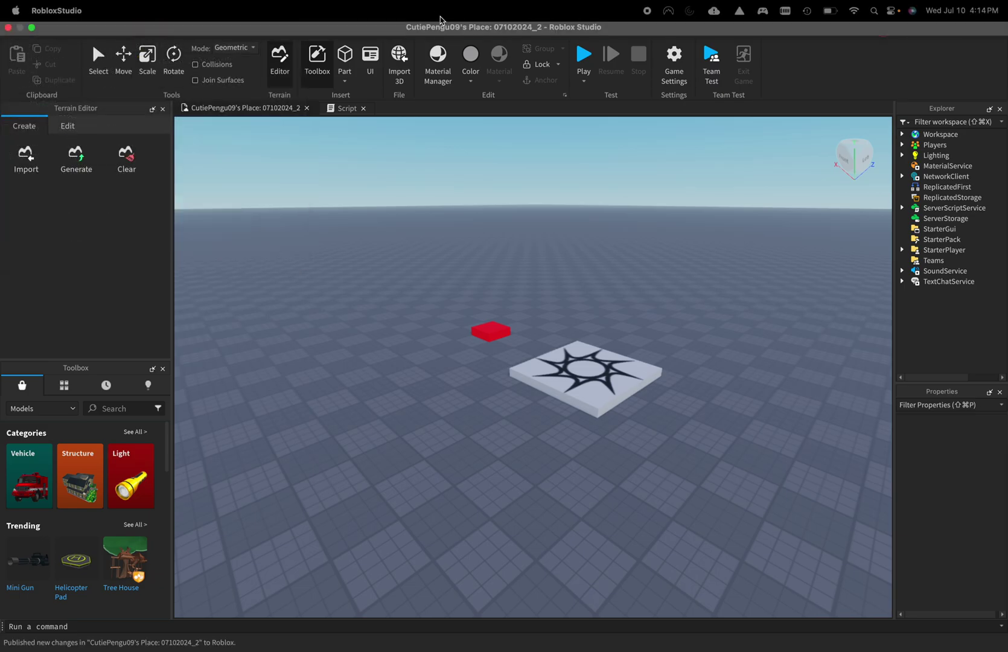
Step: Set Kick Player When Death's Permissions playability to Public and save the settings
click(674, 66)
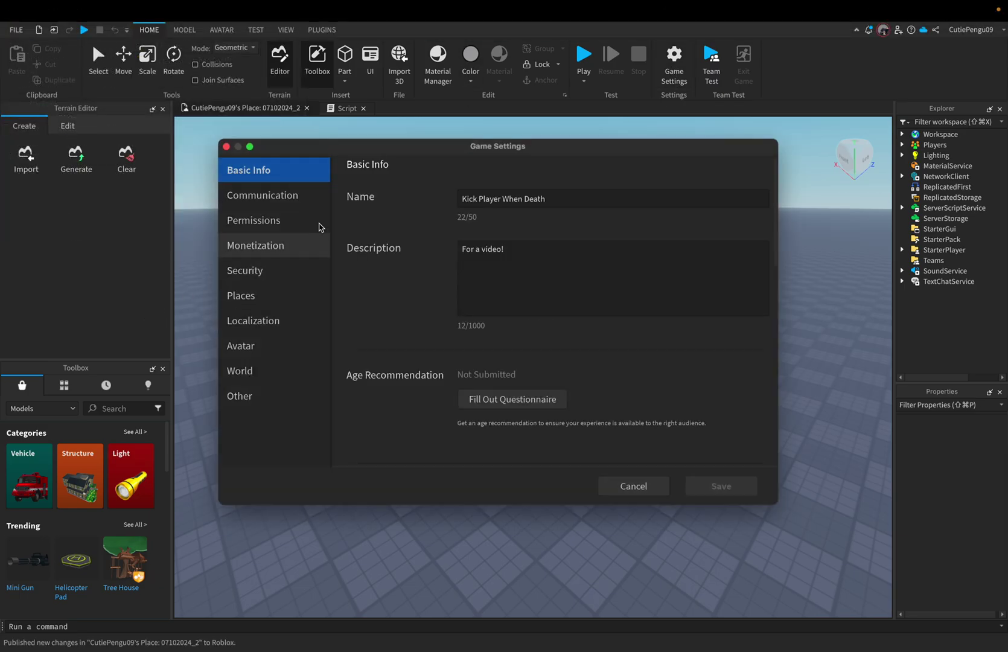
click(320, 224)
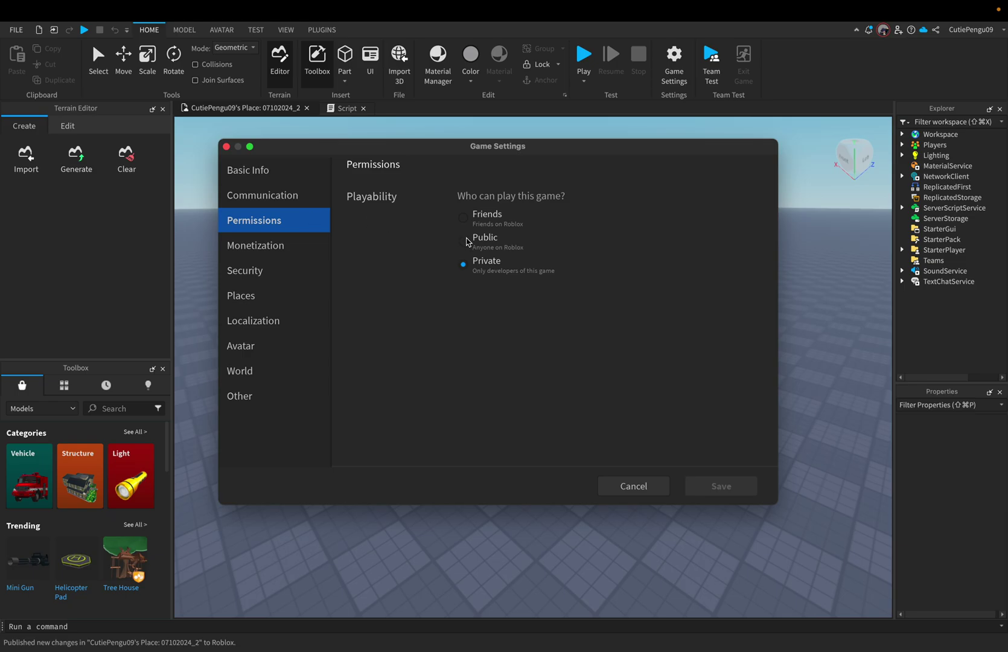
click(466, 242)
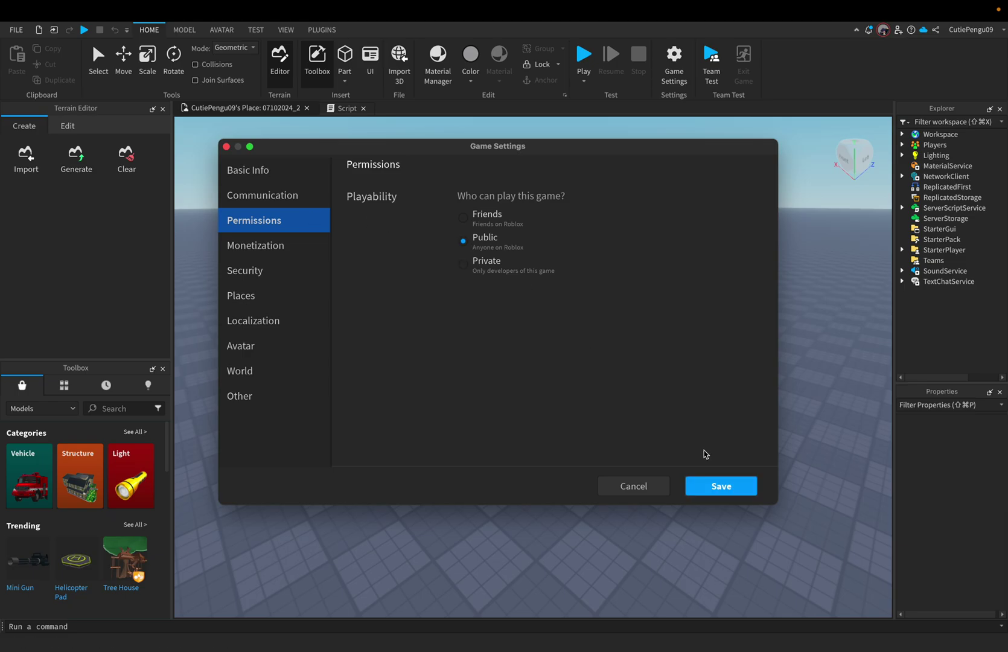
click(721, 486)
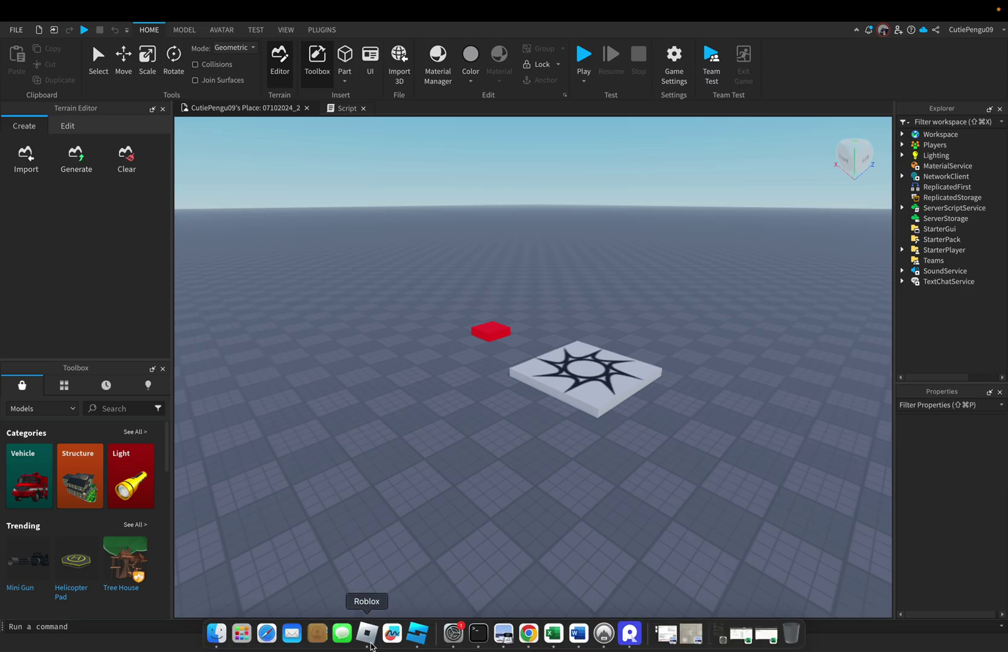
Step: Open Kick Player When Death from the profile's Creations grid in the Roblox app
click(367, 633)
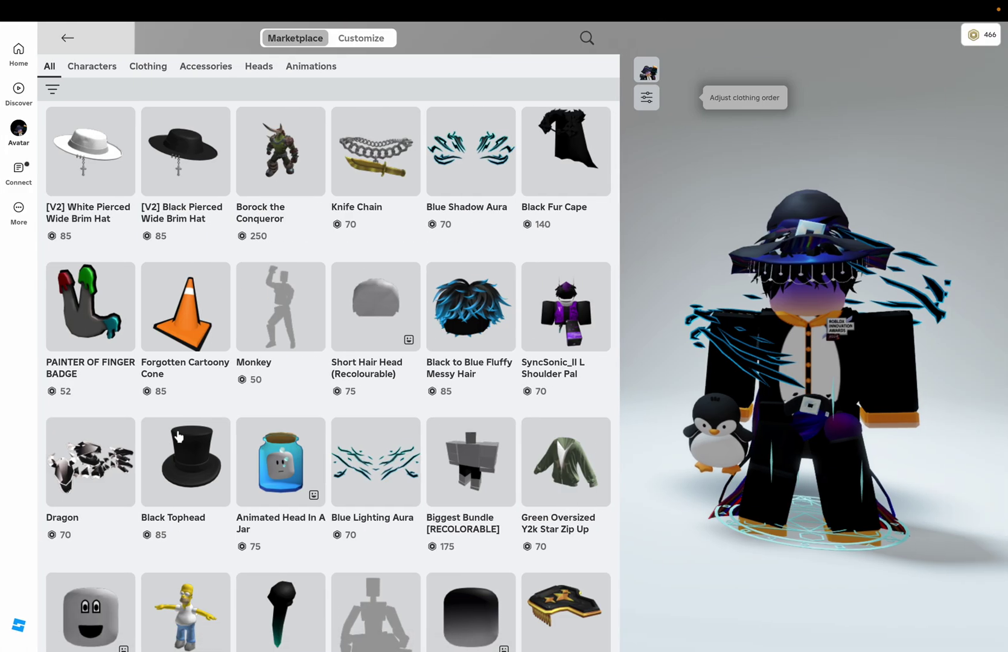
click(20, 49)
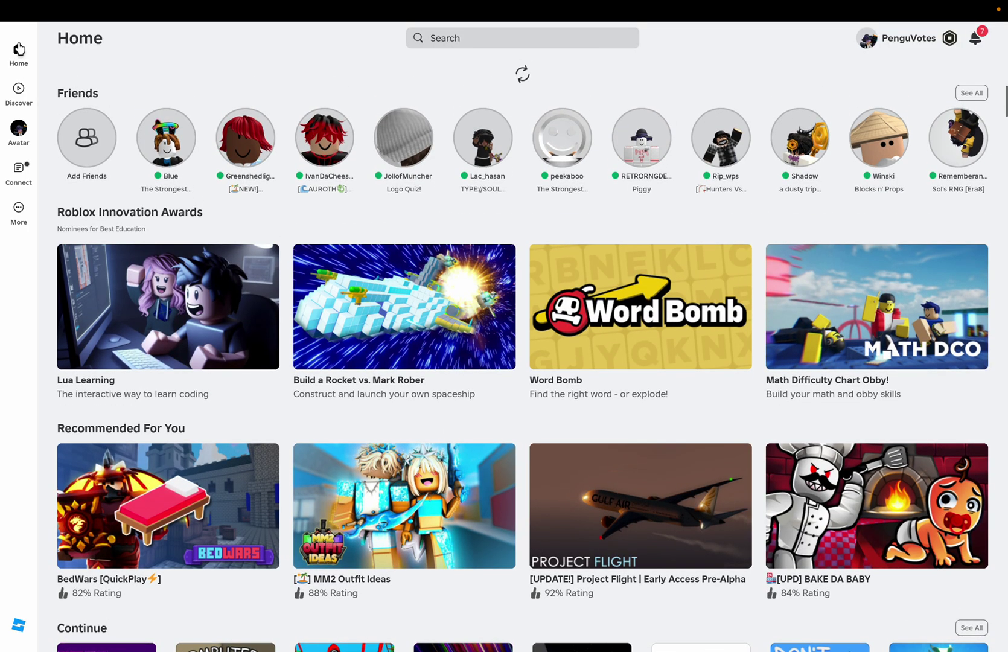
click(897, 38)
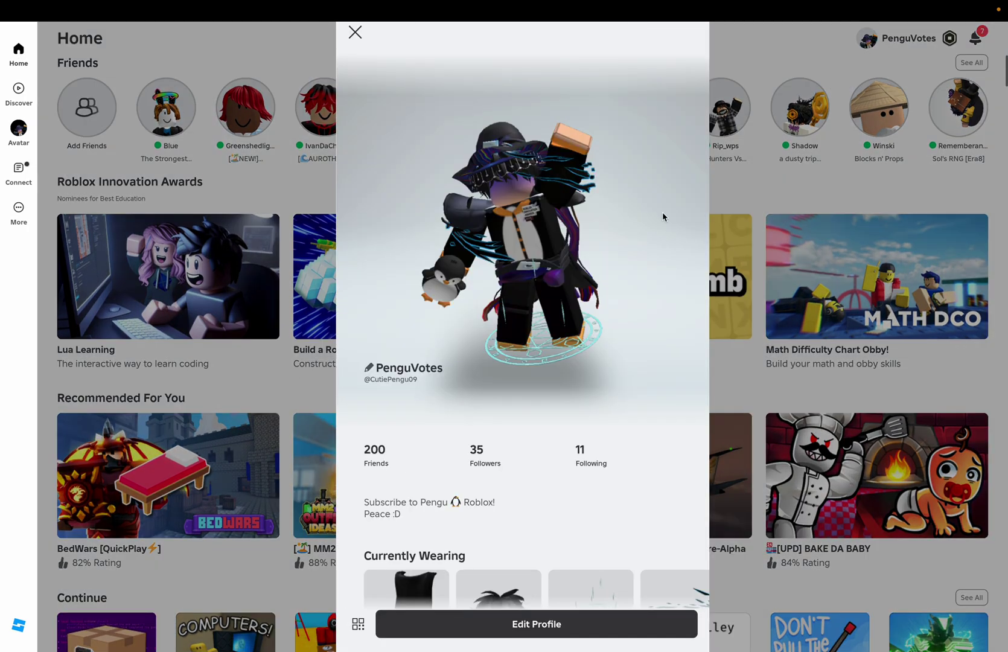
scroll(381, 563, down, 3)
click(386, 563)
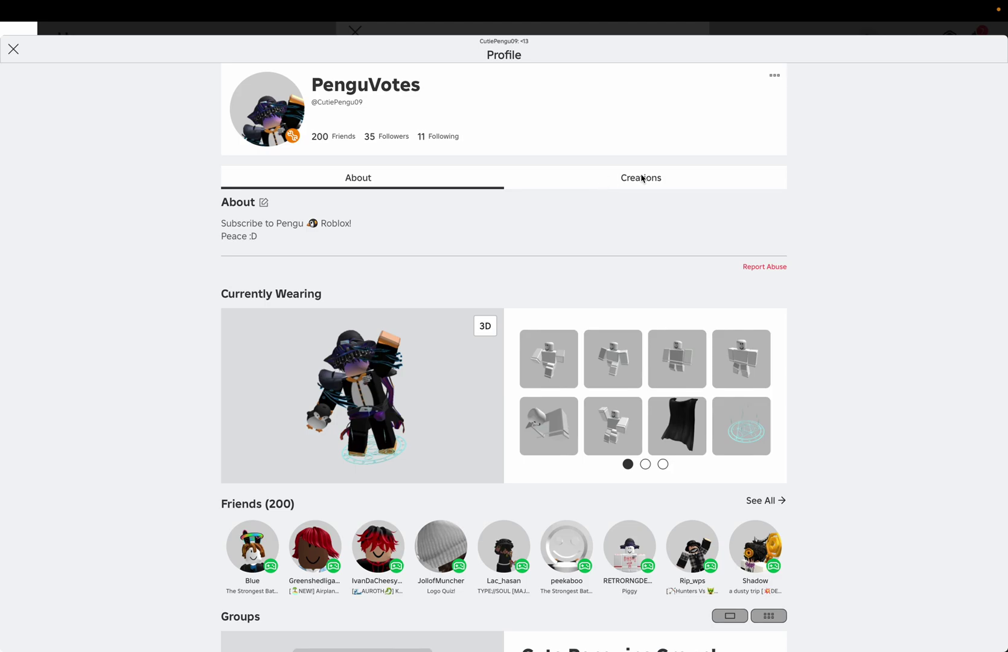
click(14, 49)
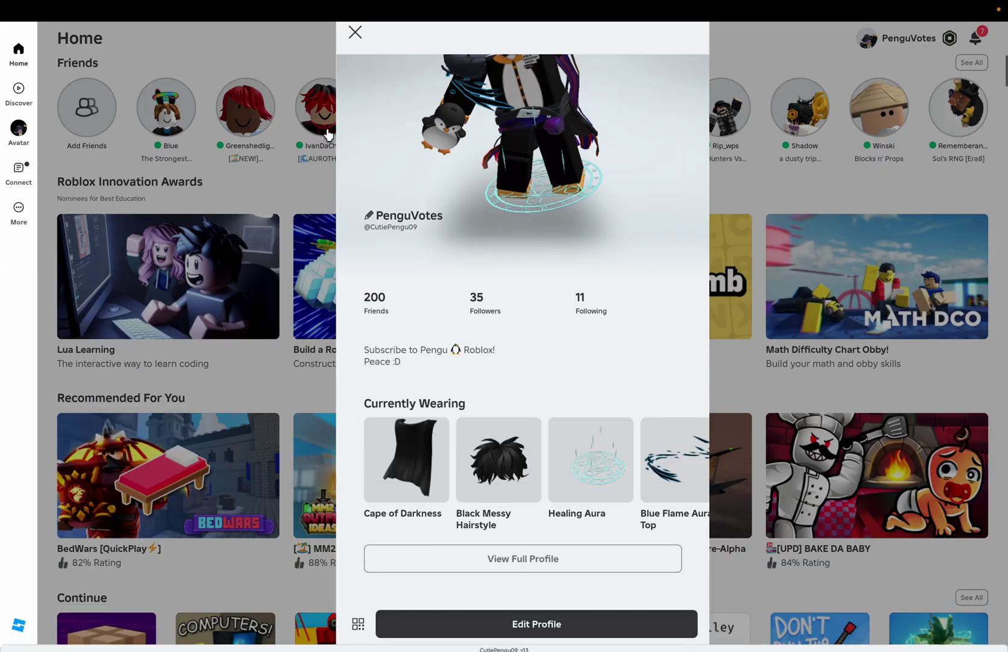
click(491, 563)
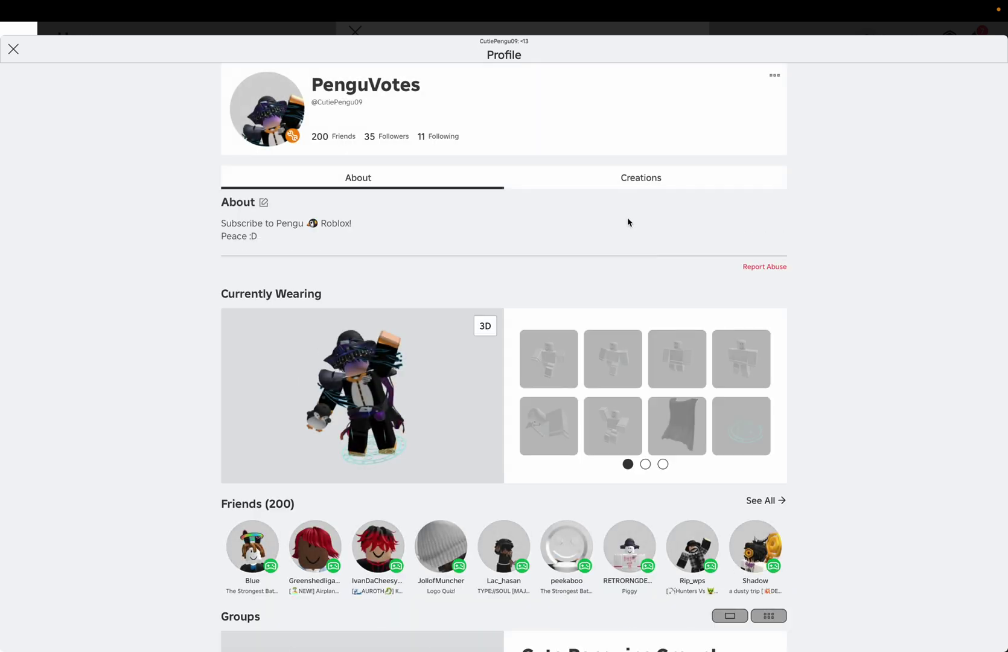
click(630, 197)
click(761, 204)
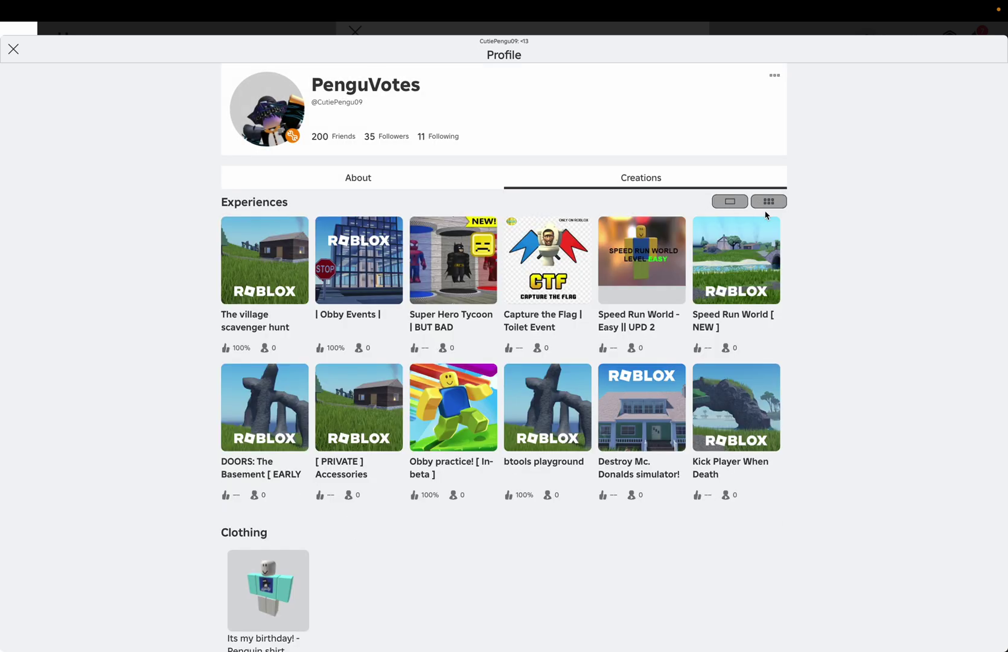
click(735, 408)
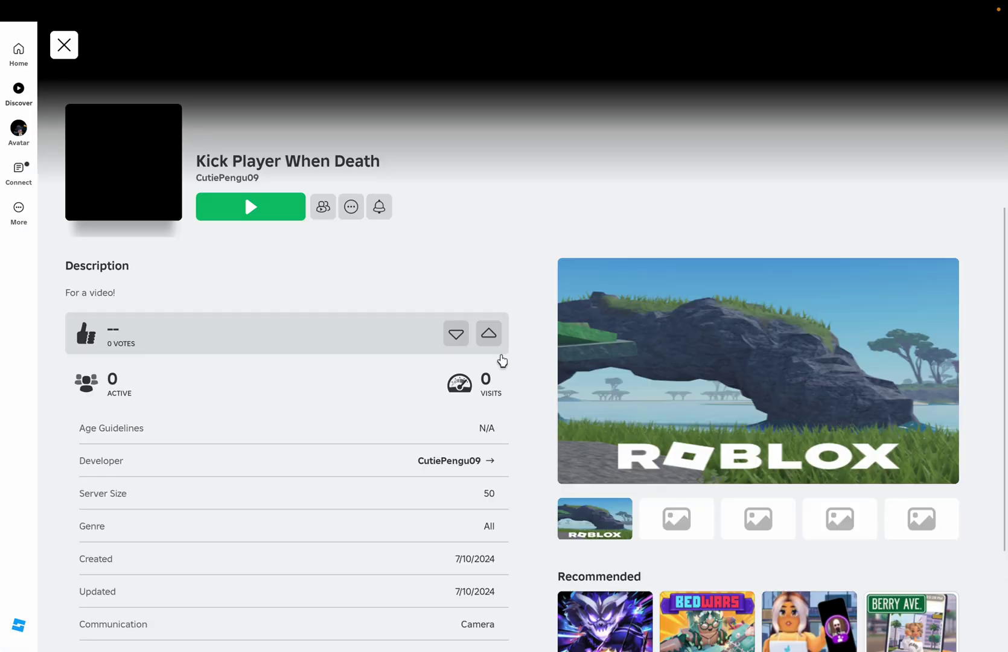
Step: Play the game, touch the red block to get kicked with 'You died!', and leave
click(250, 208)
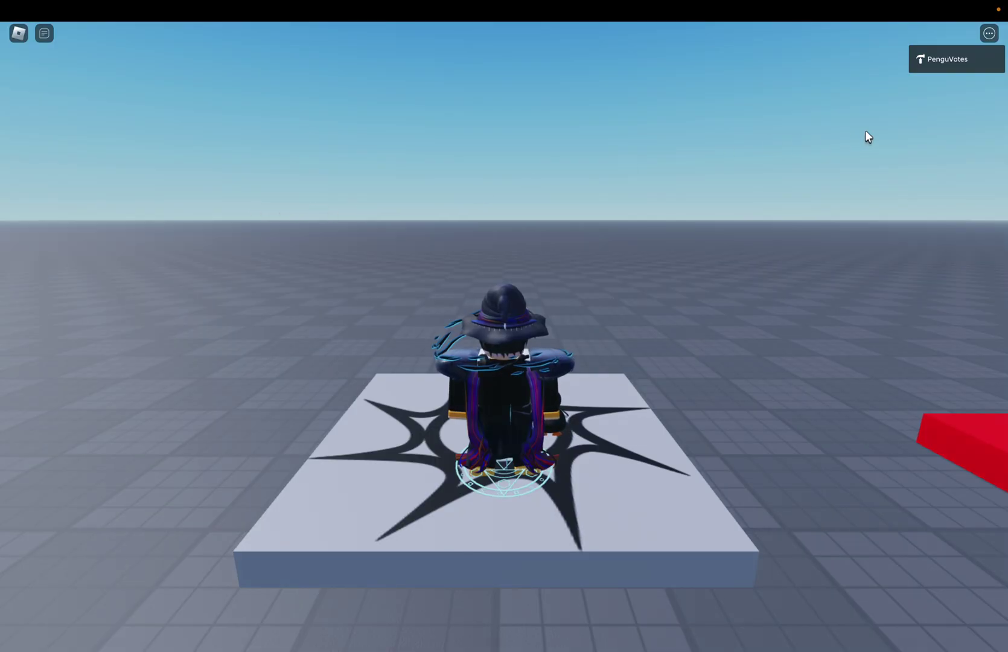
click(923, 63)
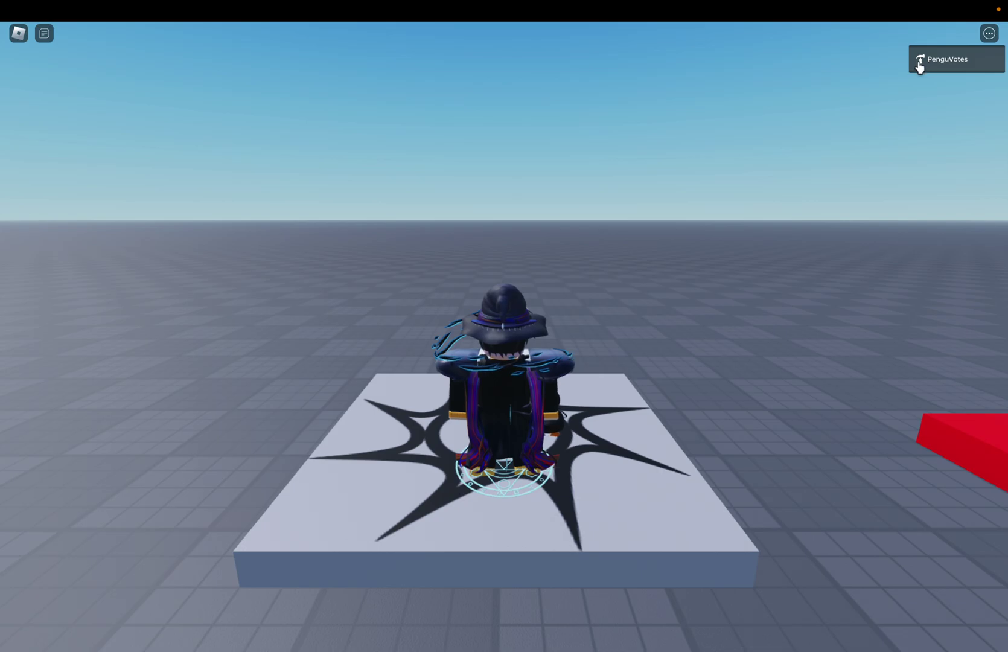
key(d)
right_drag(666, 248, 665, 248)
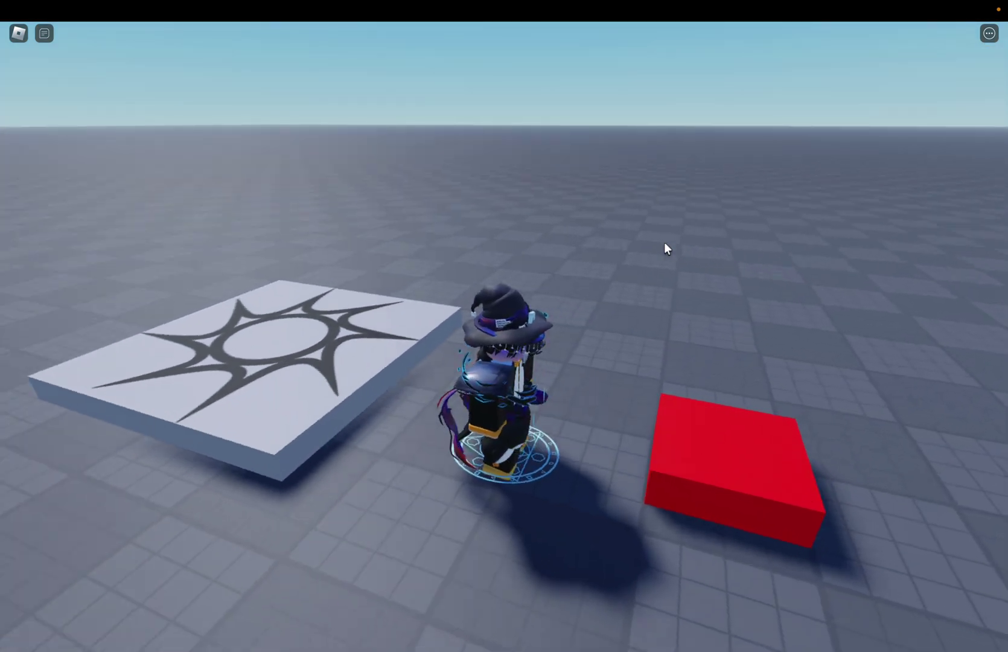
key(w)
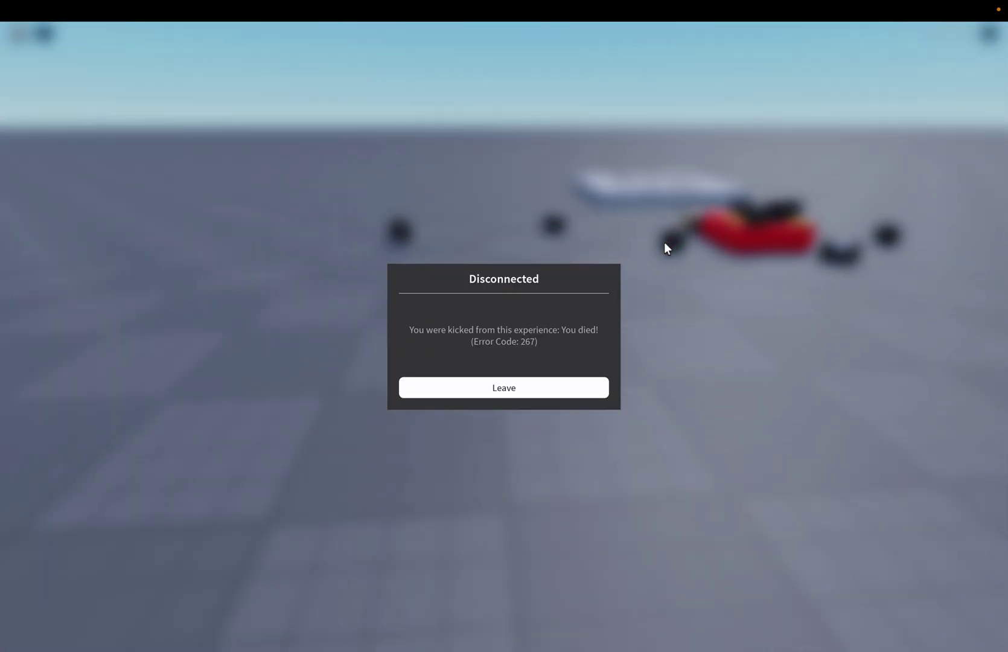
click(557, 388)
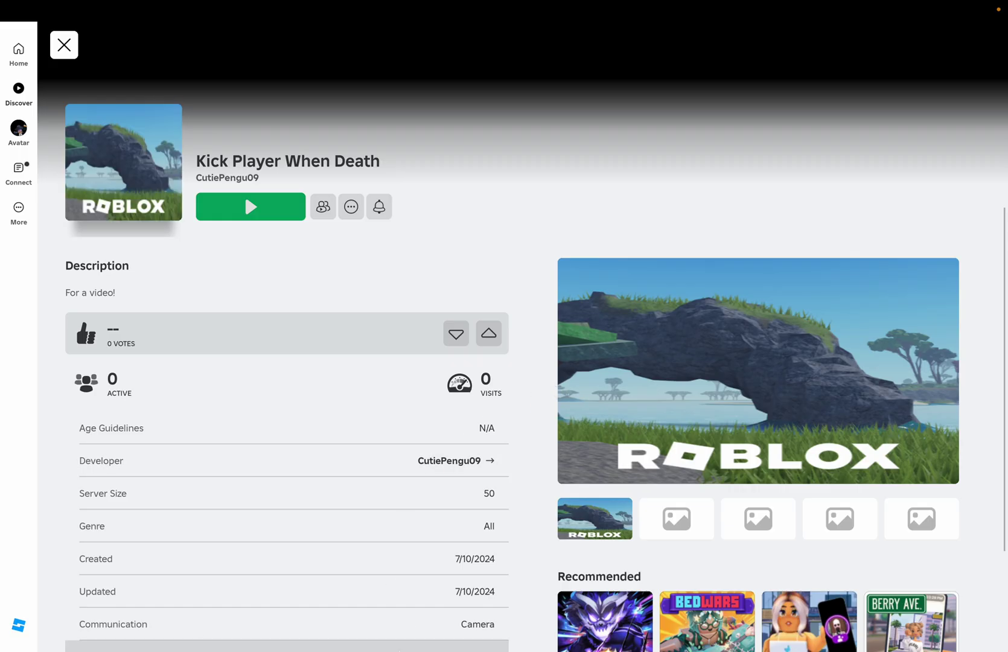
click(419, 643)
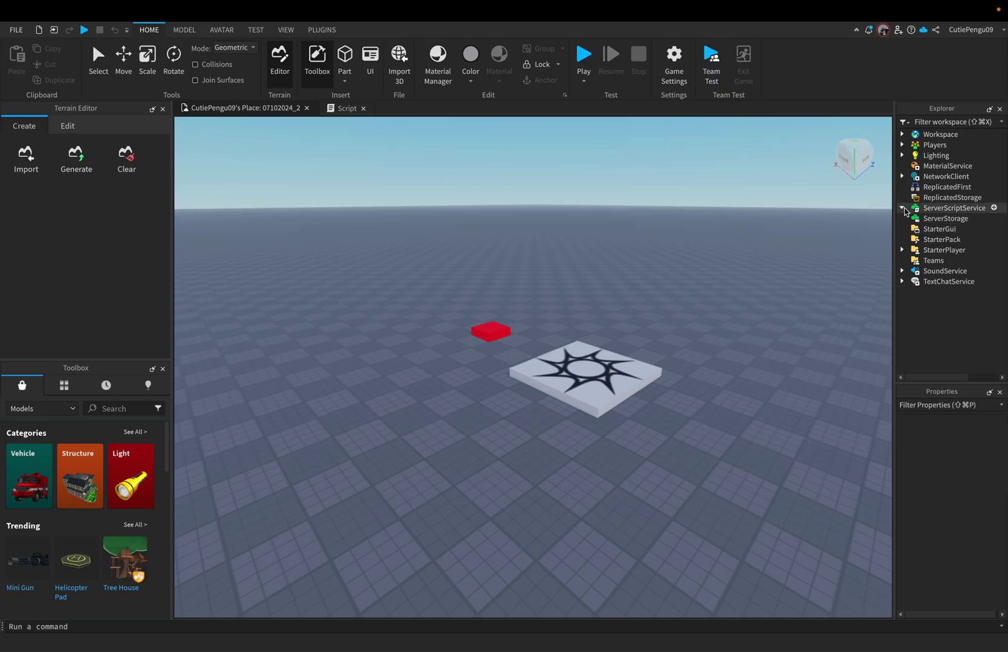
Step: In the ServerScriptService Script, replace the 'You died' kick message with 'Try again', then publish
click(902, 207)
click(941, 218)
double_click(937, 218)
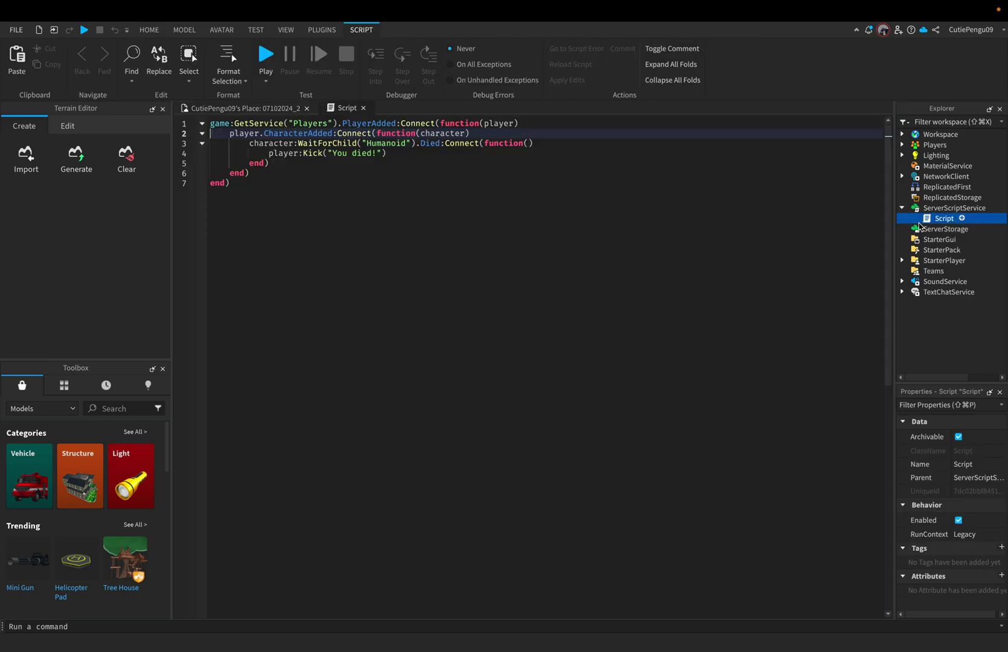
click(350, 154)
mouse_move(334, 154)
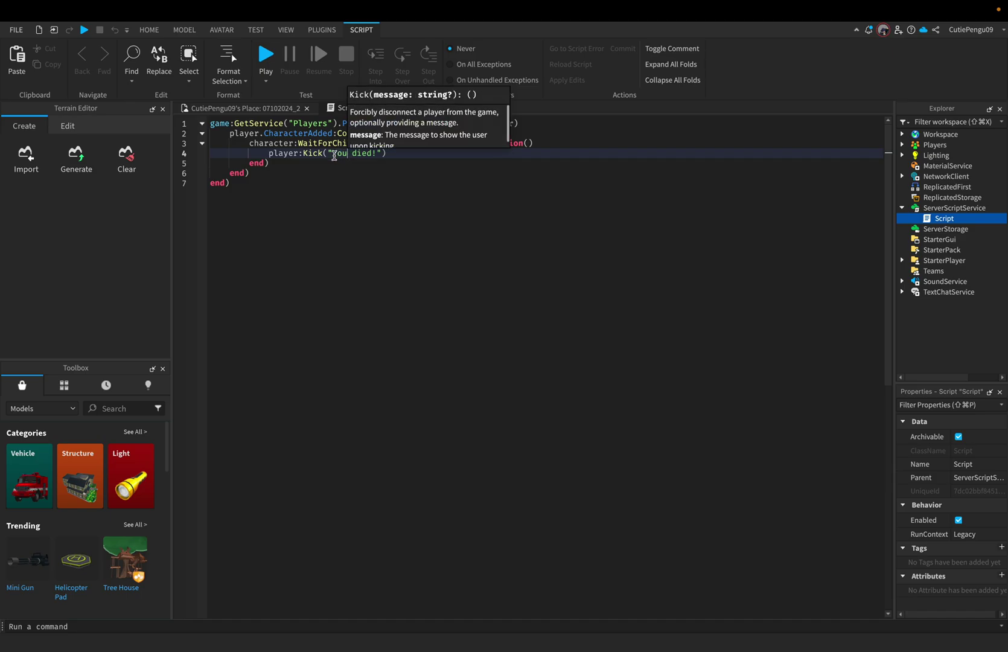
drag(331, 154, 372, 155)
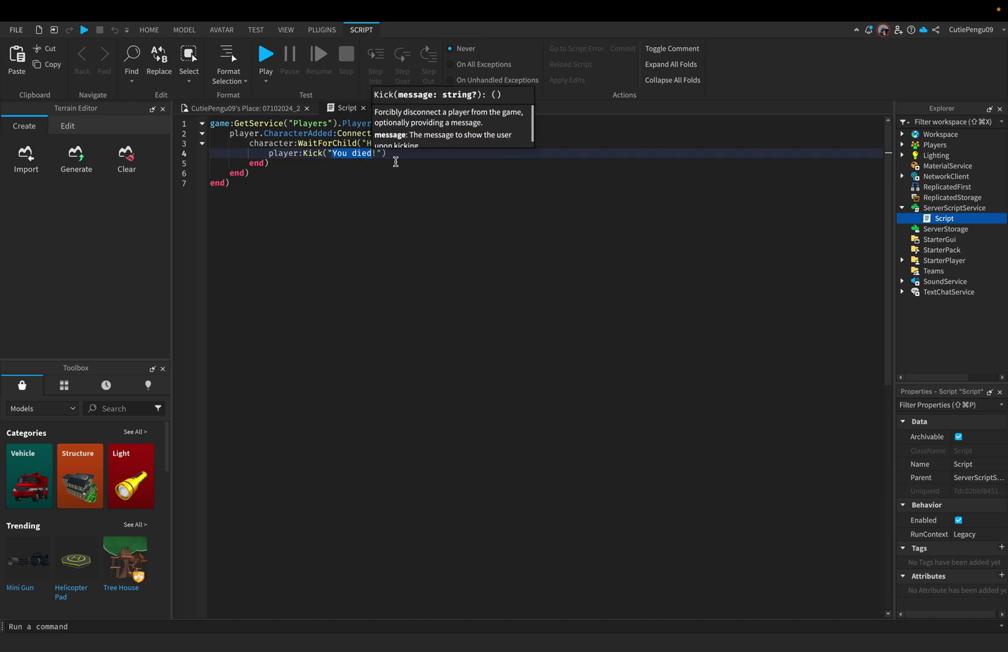
key(BackSpace)
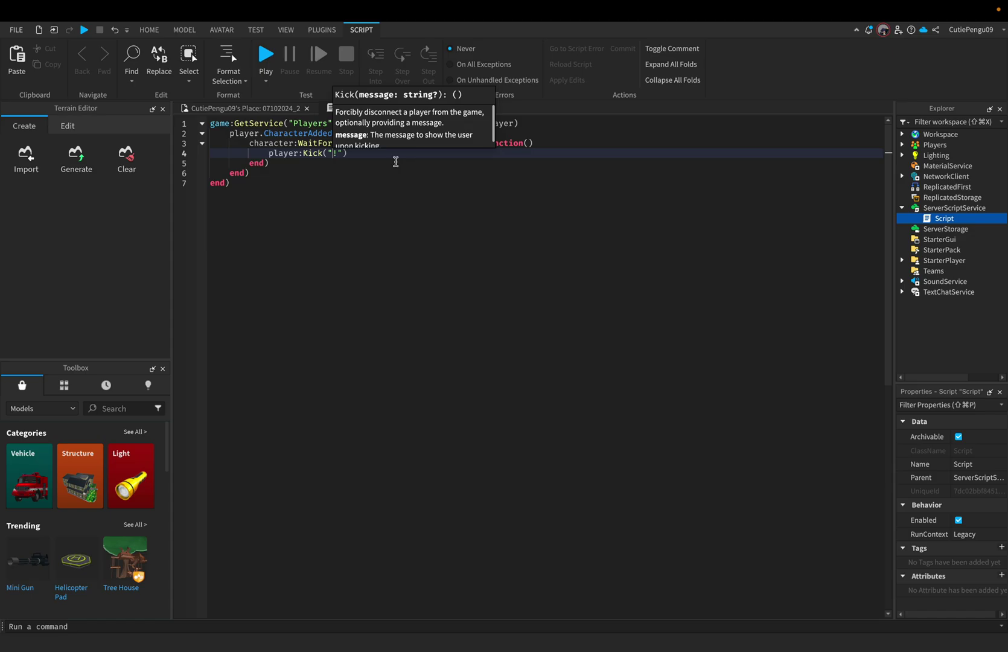
key(Caps_Lock)
text(Try again)
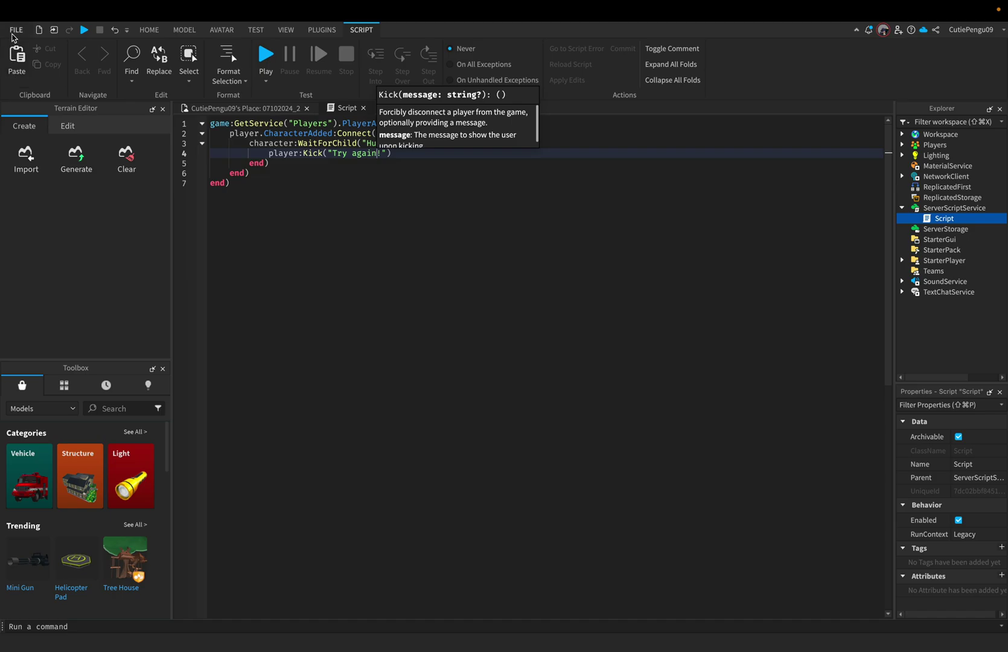
click(15, 31)
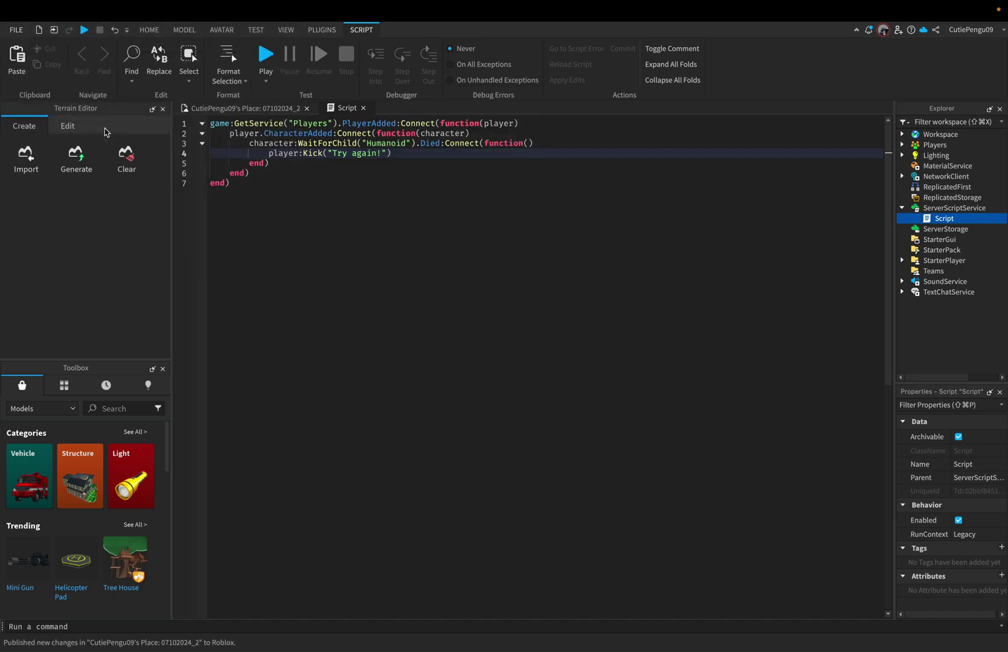
Step: Rejoin Kick Player When Death, touch the red block, and leave after the 'Try again!' kick
click(367, 635)
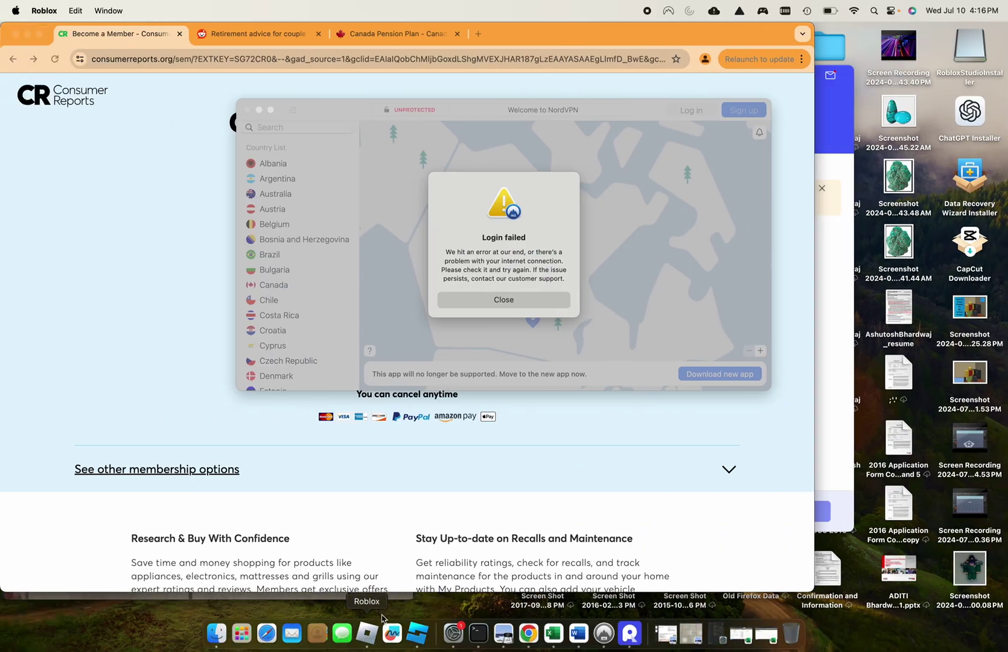
click(367, 634)
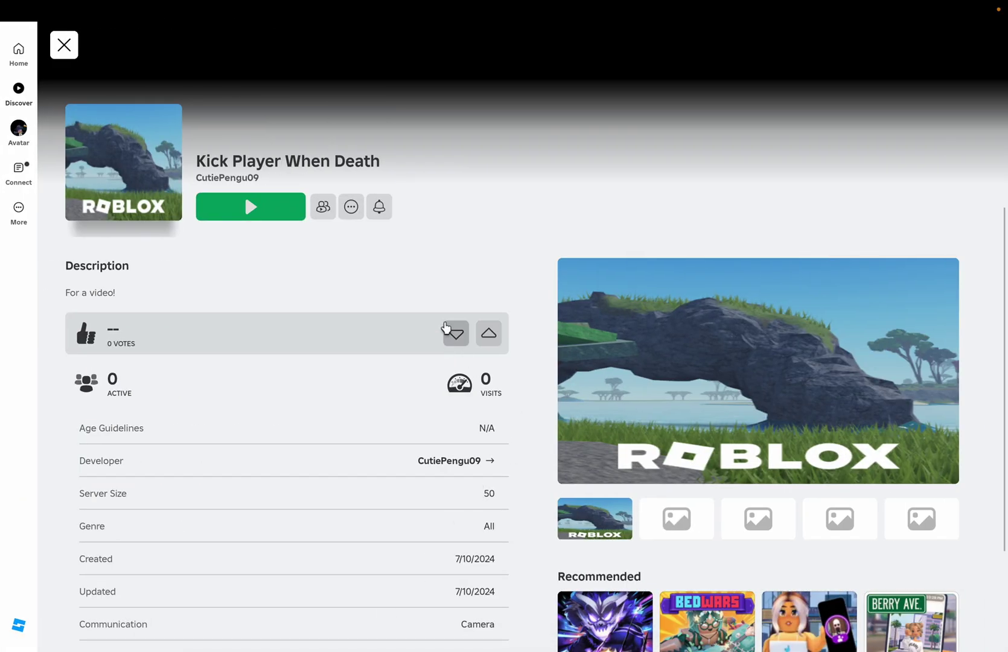
click(270, 203)
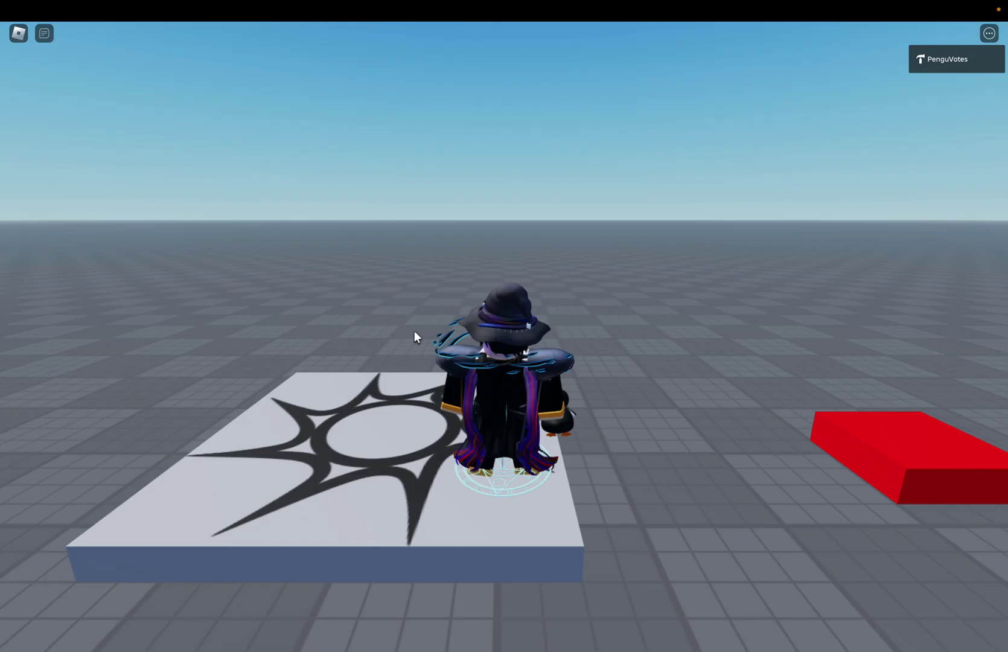
key(w)
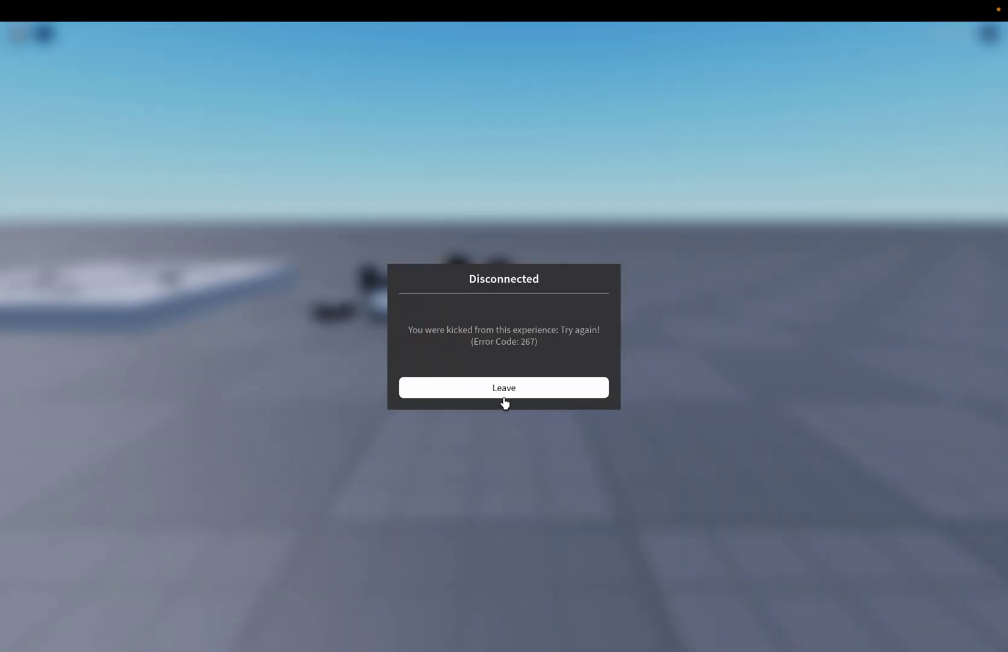
click(505, 399)
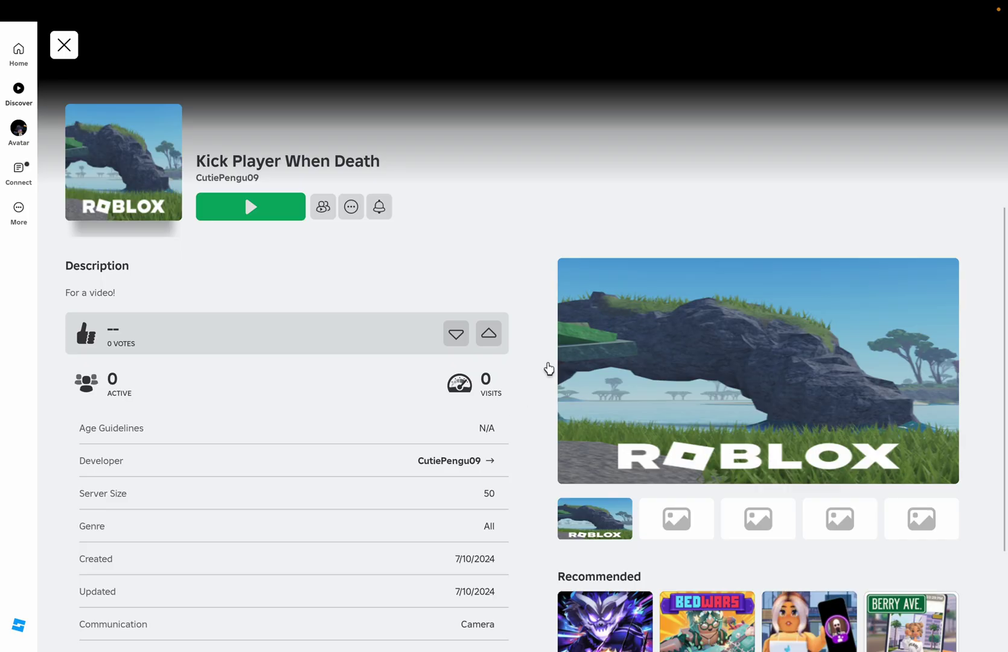